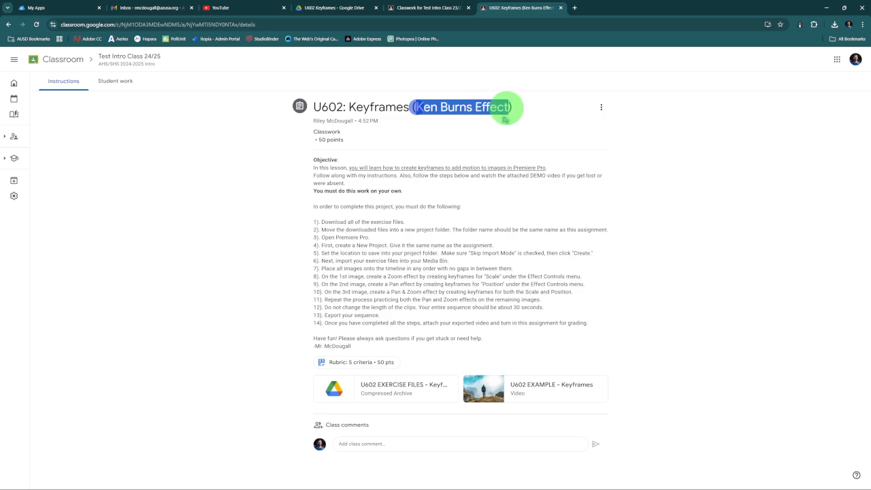
Leave the U602 Keyframes assignment page and switch to Premiere Pro
left_click(636, 165)
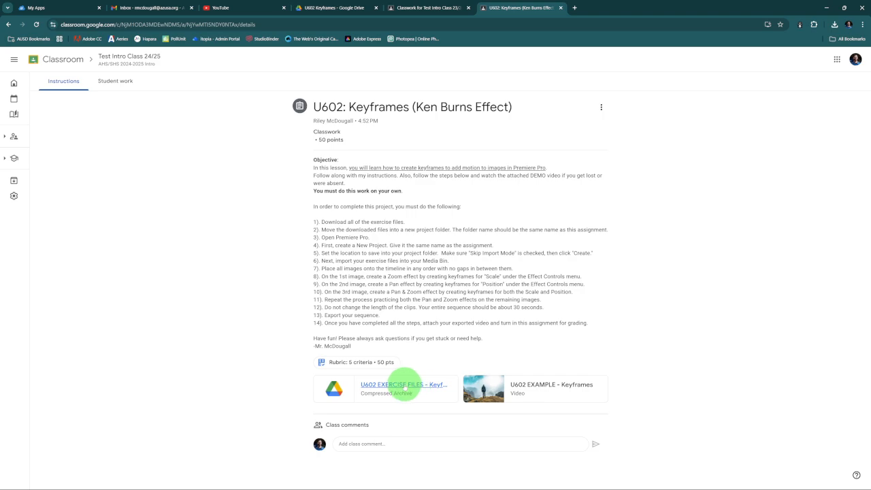
mouse_move(409, 481)
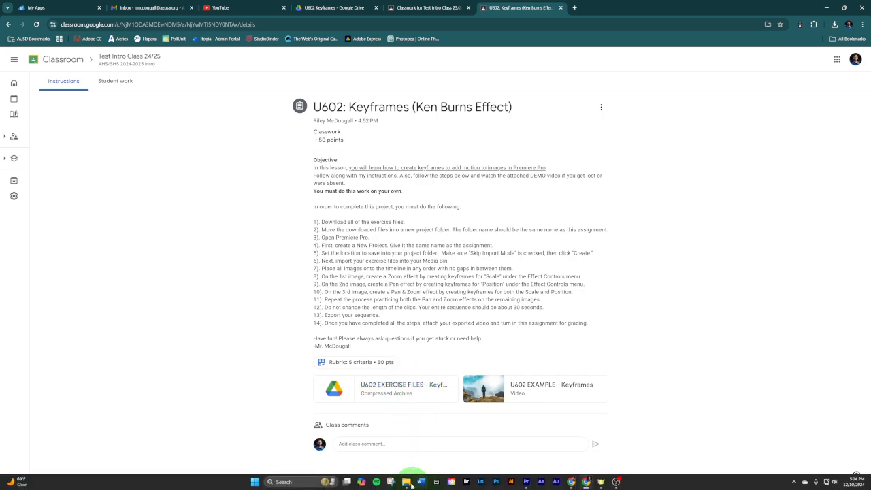
left_click(518, 483)
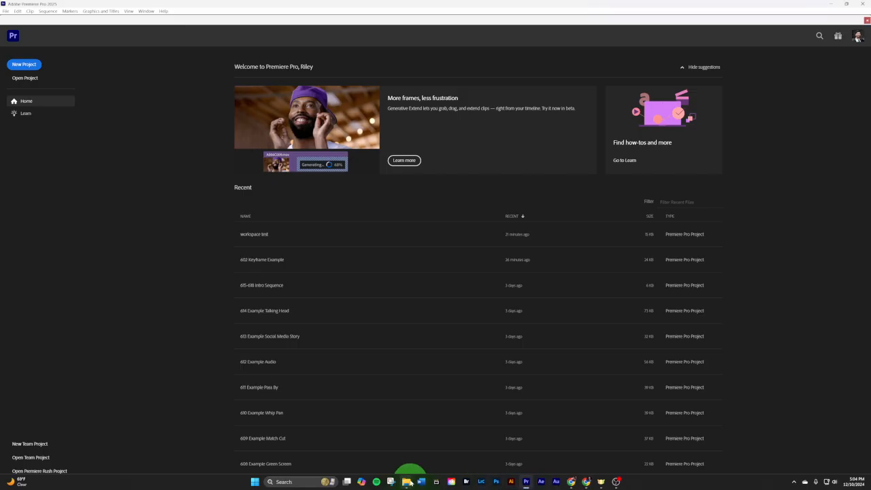
Bring up the 602 Keyframes folder in File Explorer and examine the images inside U602 EXERCISE FILES - Keyframes
mouse_move(408, 482)
left_click(497, 467)
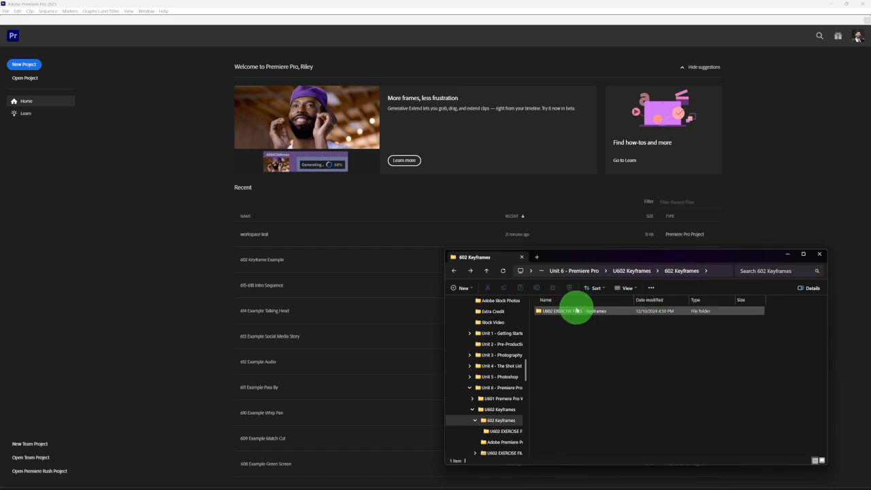
double_click(575, 313)
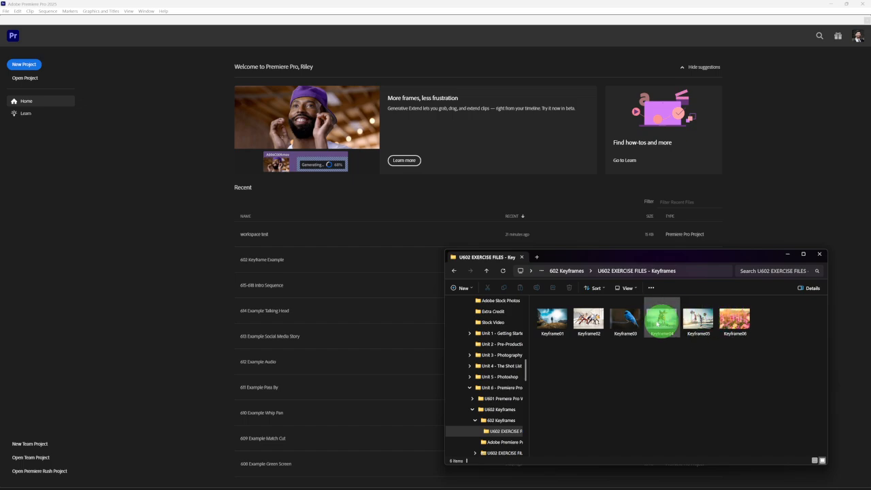
left_click(457, 273)
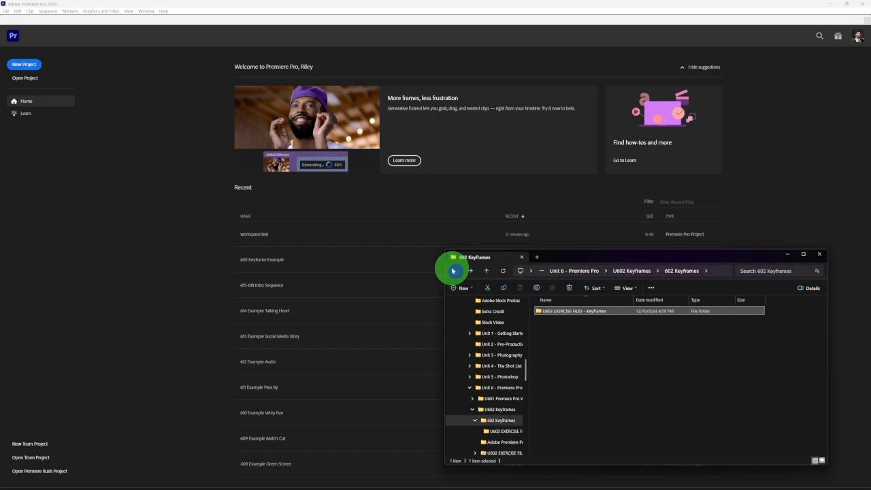
left_click(199, 216)
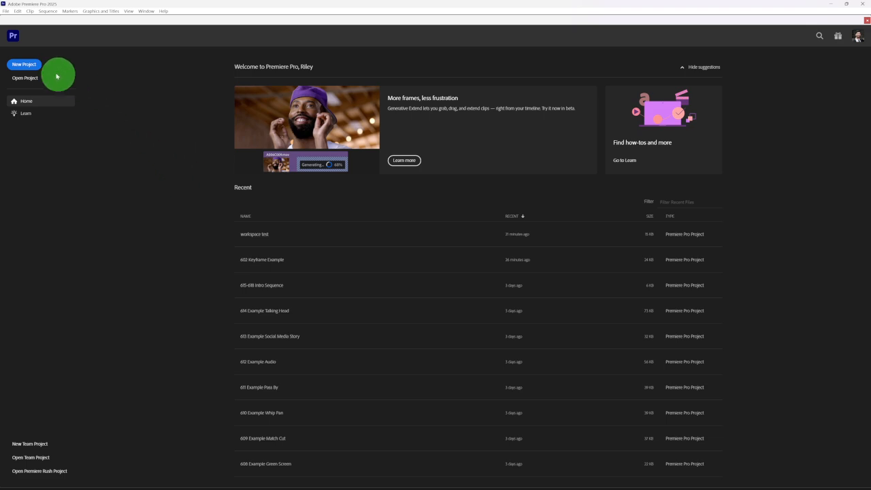
Create a new project named 602 Keyframes, stored in the 602 Keyframes folder under Unit 6 - Premiere Pro > U602 Keyframes
left_click(26, 66)
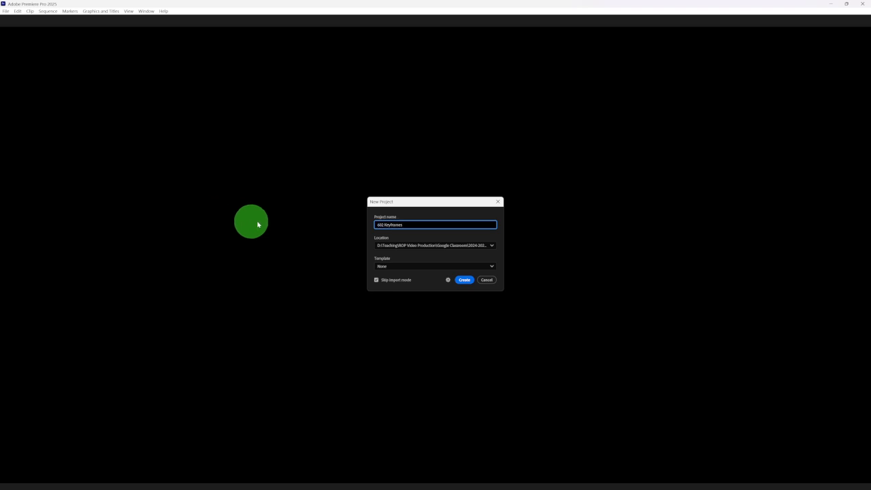
left_click(492, 246)
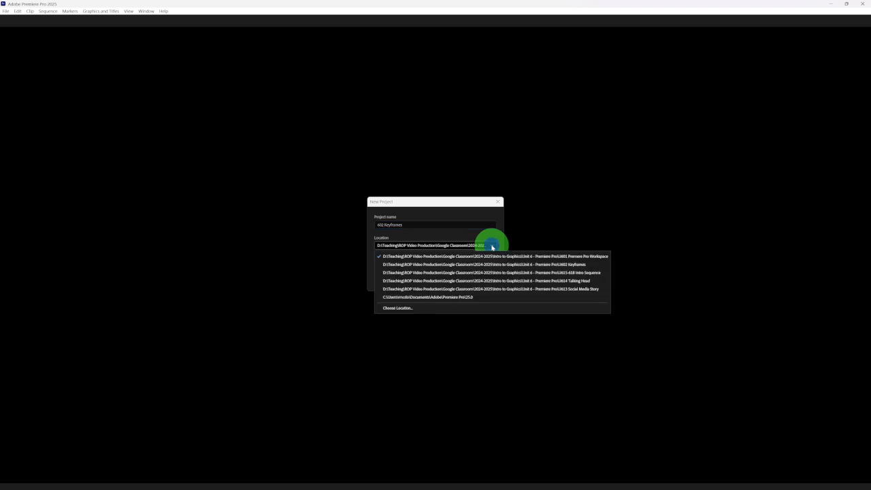
left_click(411, 308)
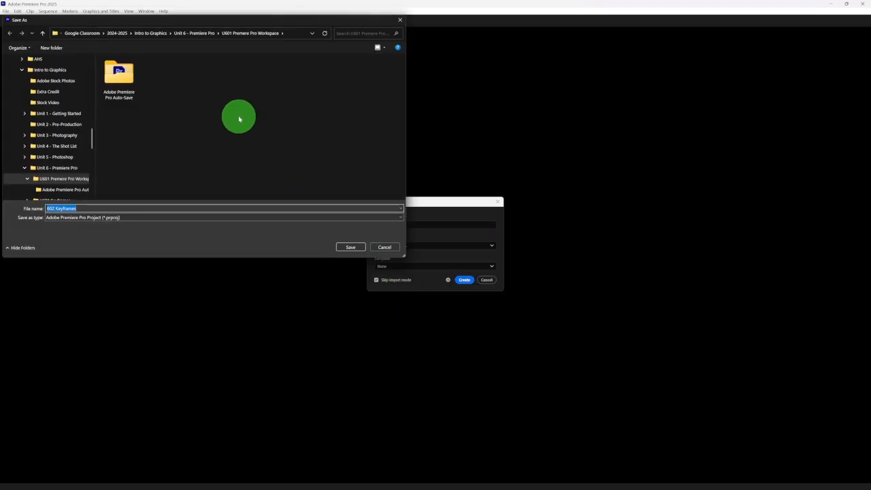
left_click(198, 35)
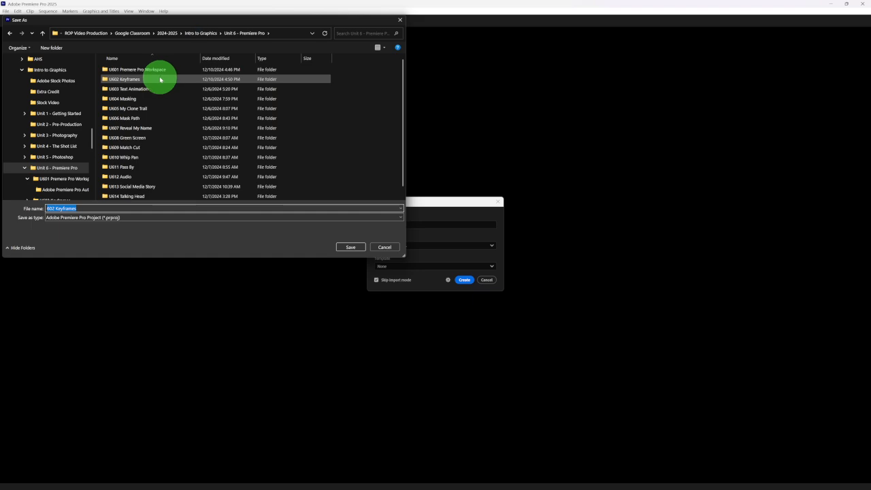
double_click(161, 78)
double_click(150, 70)
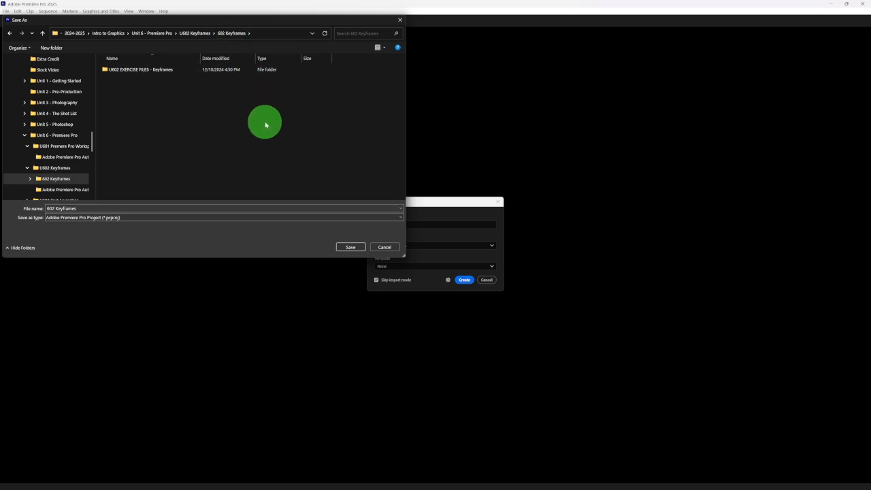
left_click(351, 246)
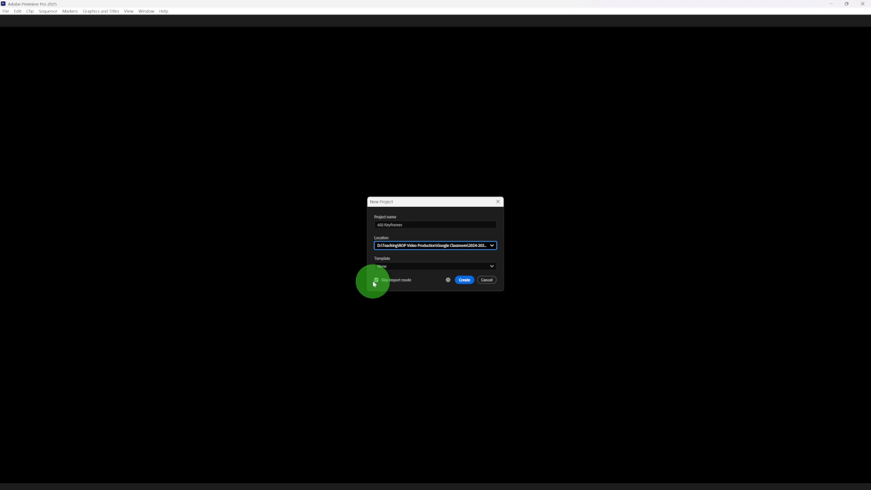
left_click(465, 280)
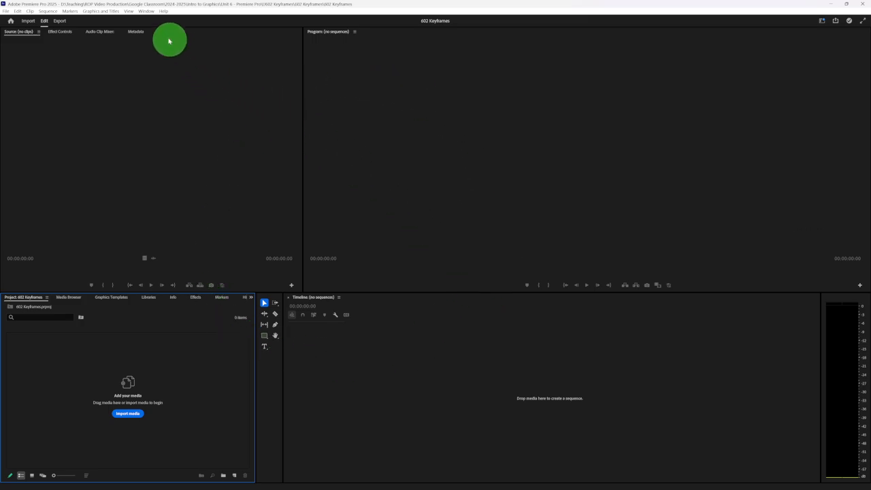
Set the workspace to the Editing layout
left_click(147, 11)
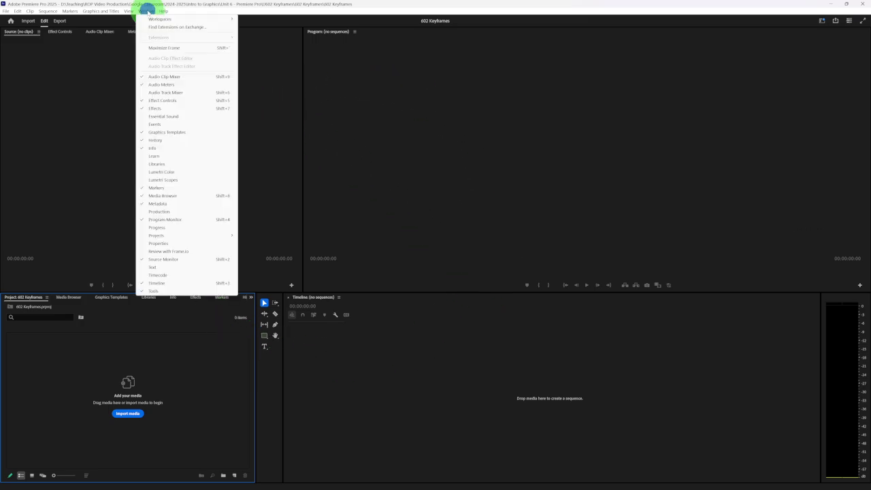
mouse_move(167, 19)
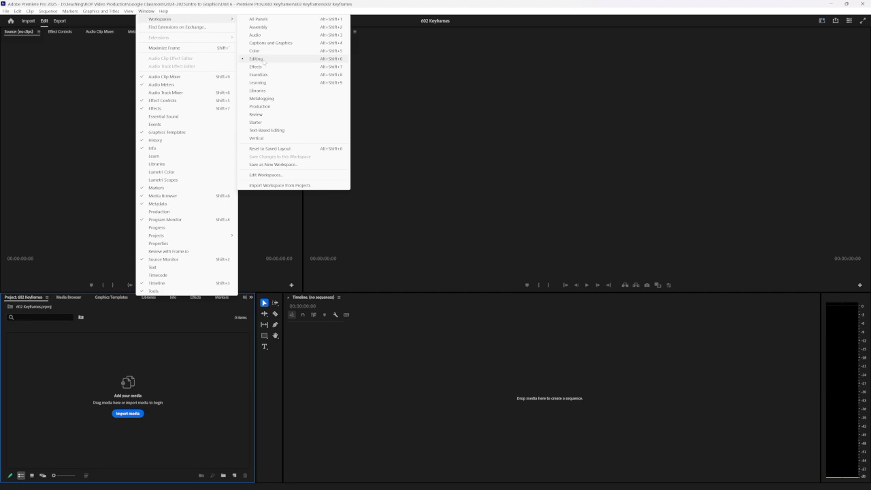
left_click(276, 60)
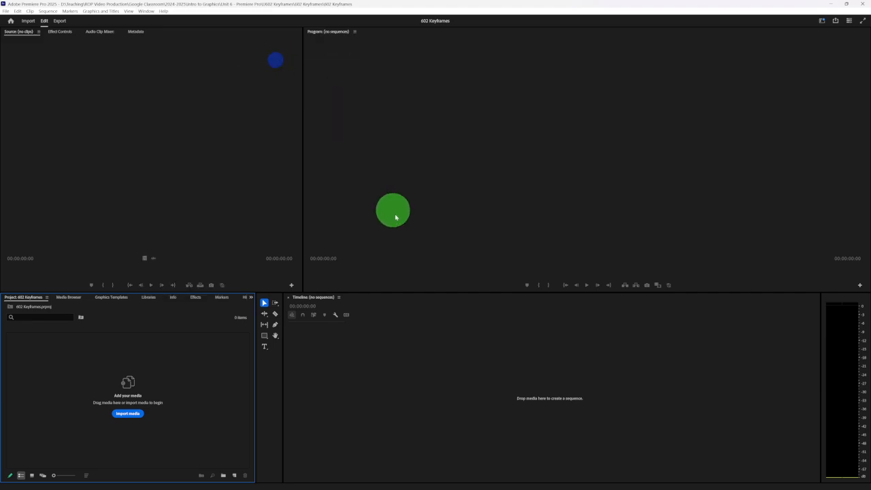
Import the whole U602 EXERCISE FILES - Keyframes folder from File Explorer into the project
mouse_move(391, 489)
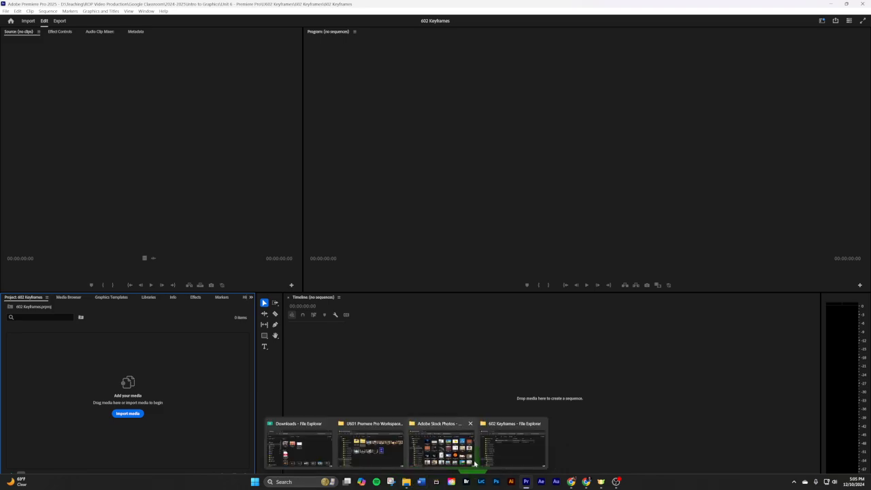
left_click(515, 441)
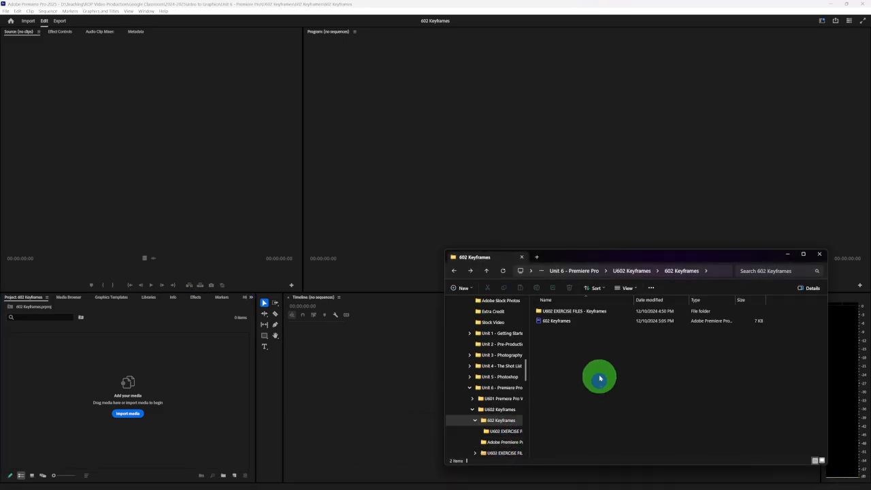
left_click(563, 311)
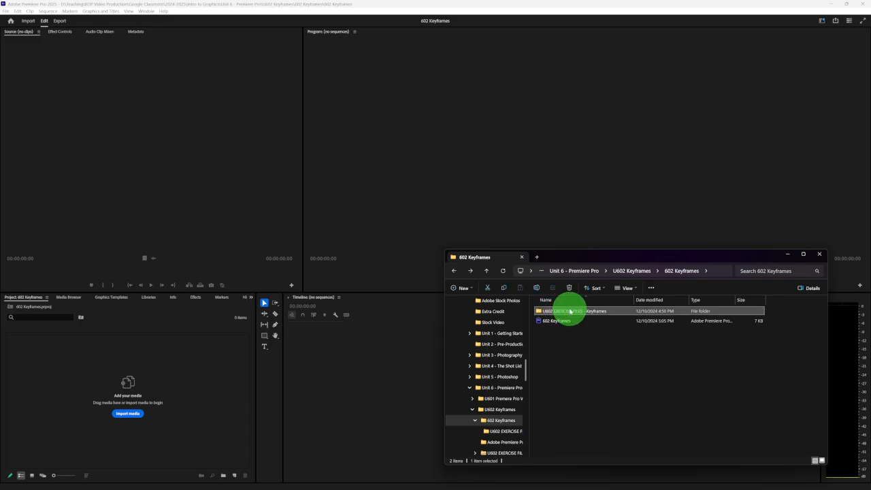
left_click_drag(572, 312, 156, 382)
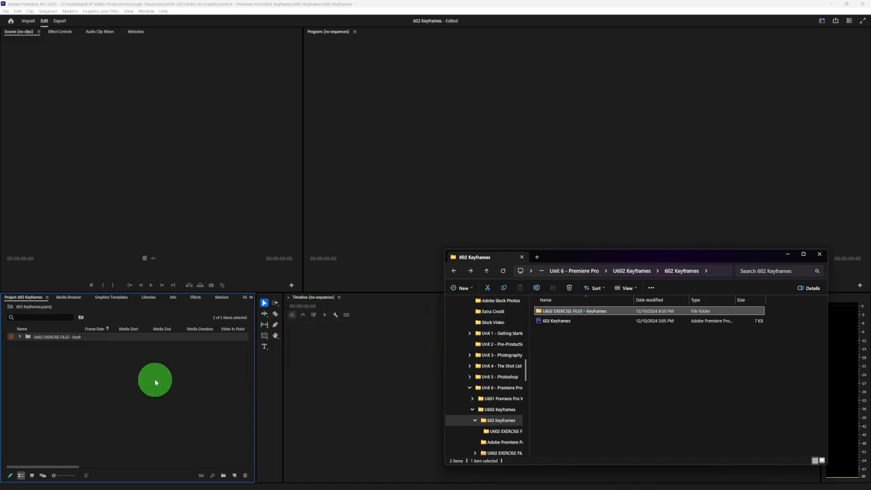
Open the imported U602 EXERCISE FILES - Keyframes bin and show its images as thumbnails
left_click(46, 339)
double_click(45, 338)
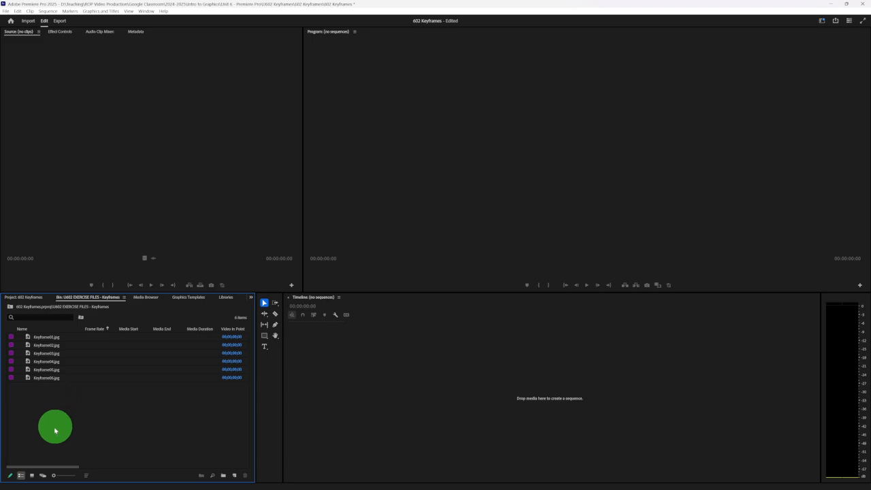
left_click(32, 475)
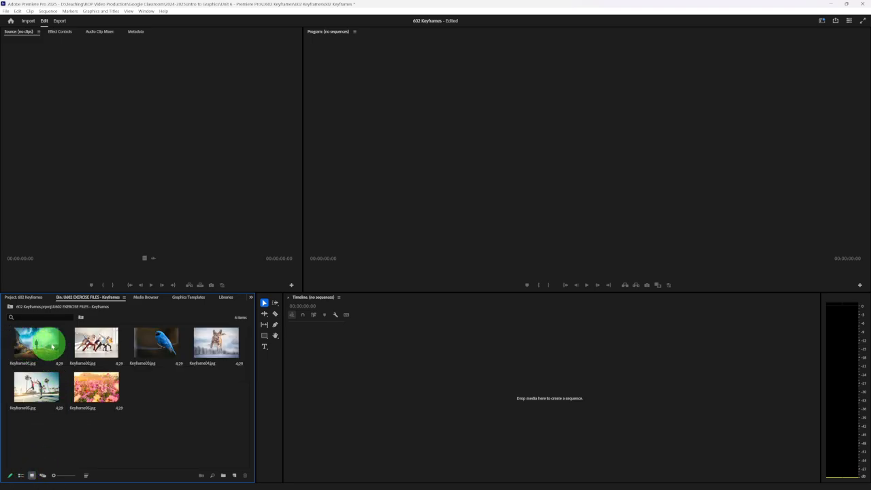
Switch to Chrome, watch the U602 EXAMPLE - Keyframes video attached to the Classroom assignment, and return to Premiere Pro
mouse_move(266, 484)
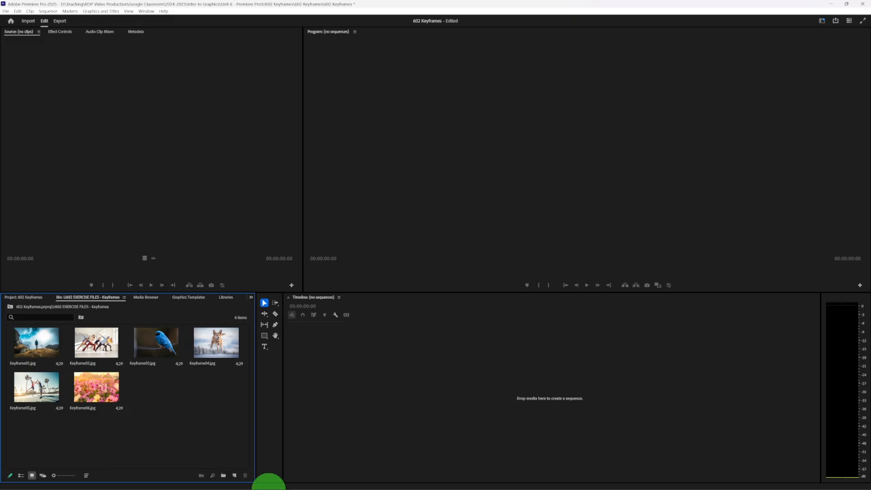
left_click(585, 482)
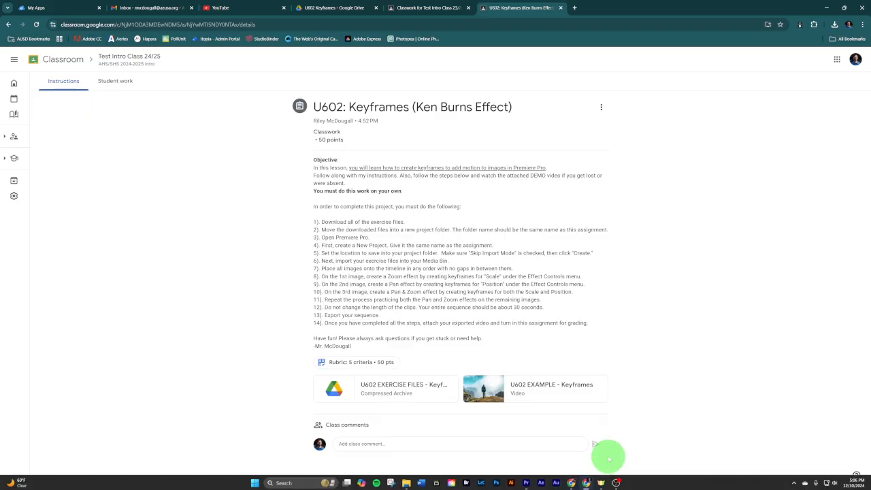
left_click(552, 385)
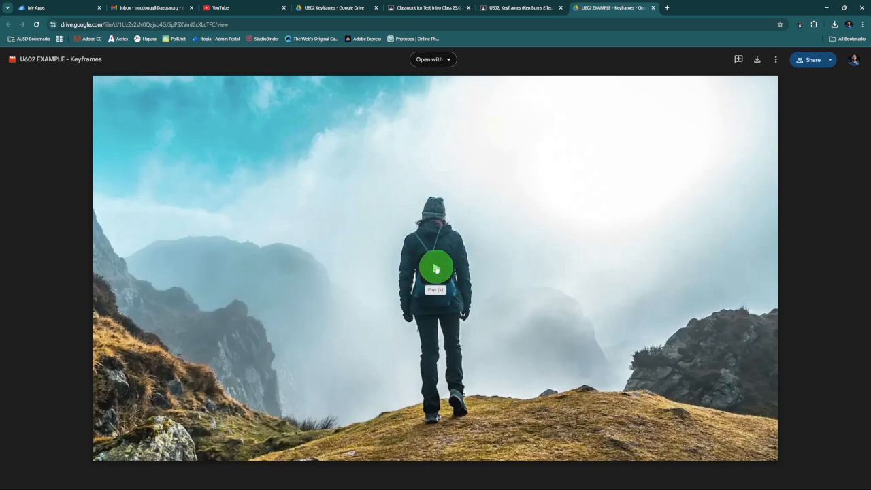
left_click(435, 270)
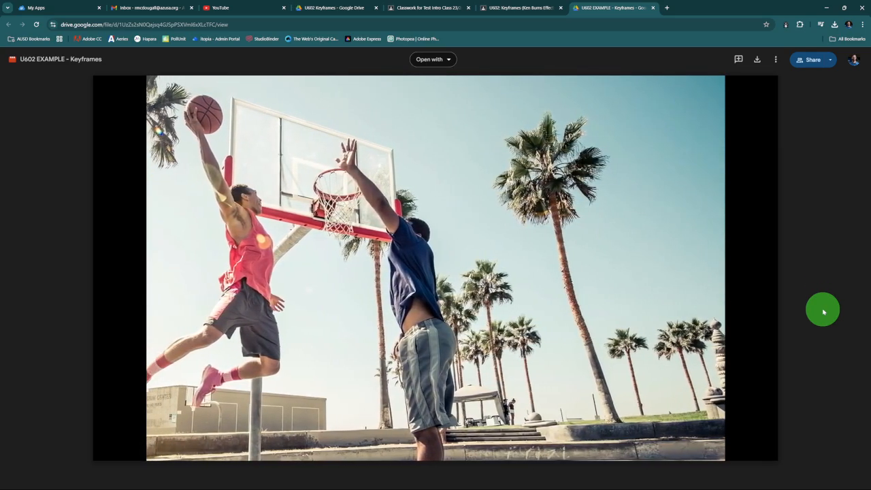
left_click(823, 312)
left_click(652, 8)
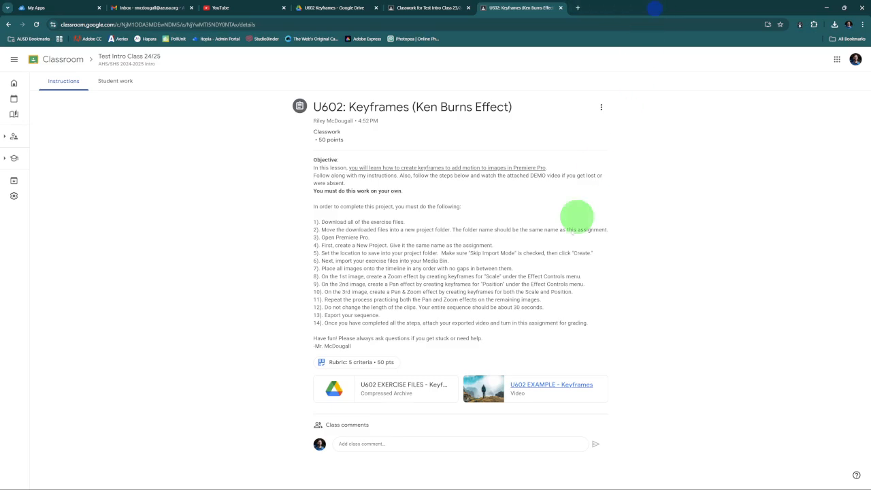
left_click(527, 482)
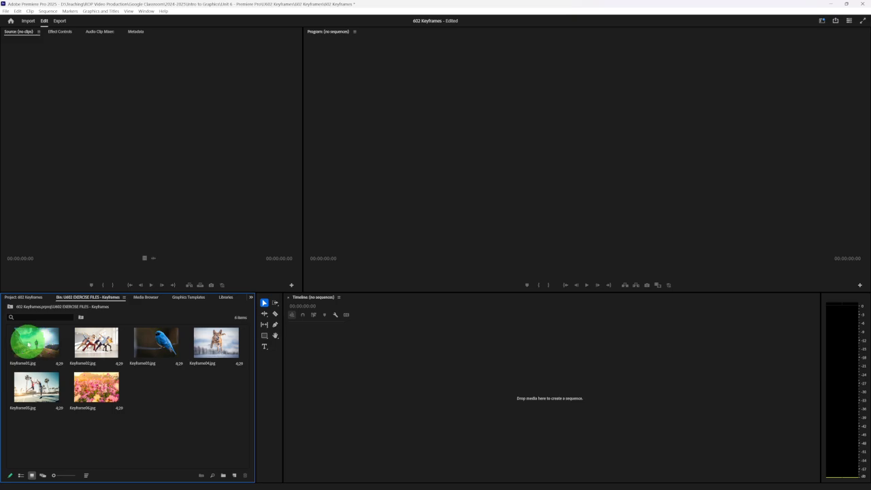
Create a sequence from Keyframe01.jpg and add Keyframe02.jpg through Keyframe06.jpg on V1, with Keyframe05.jpg last and a gap after Keyframe04.jpg
left_click_drag(27, 344, 501, 383)
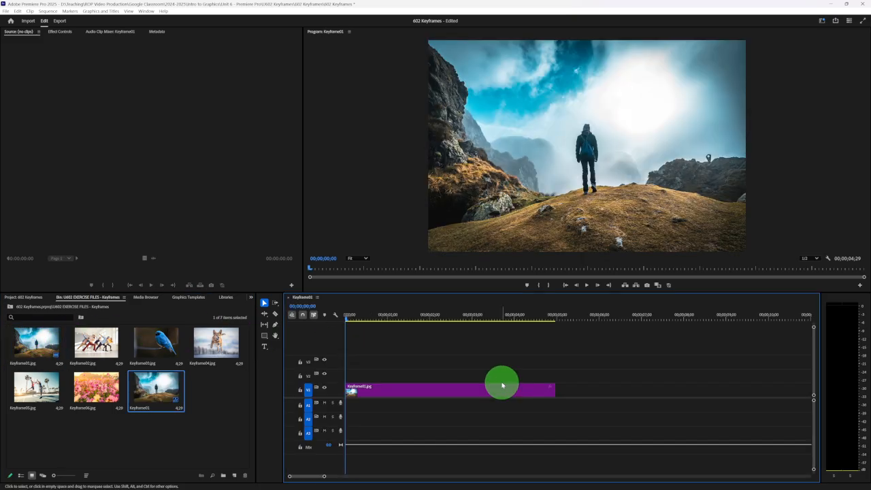
left_click_drag(112, 343, 570, 388)
left_click(327, 477)
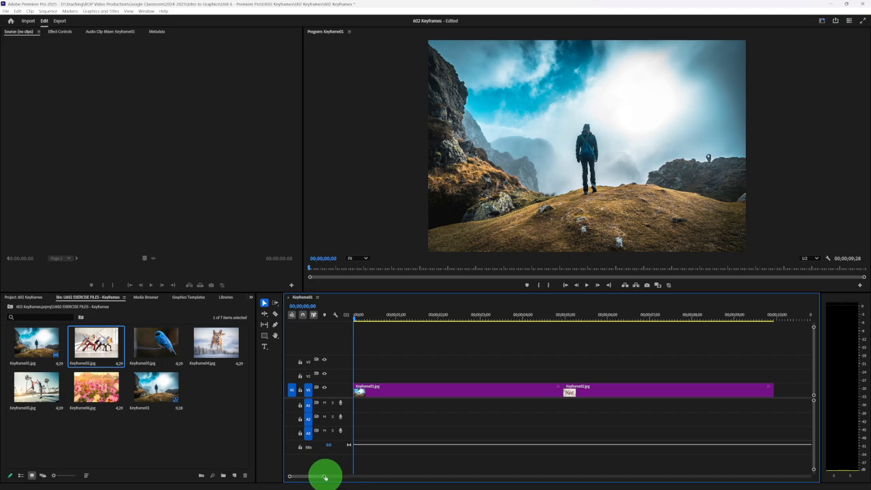
left_click_drag(325, 476, 397, 476)
left_click_drag(149, 346, 443, 389)
left_click_drag(218, 344, 475, 389)
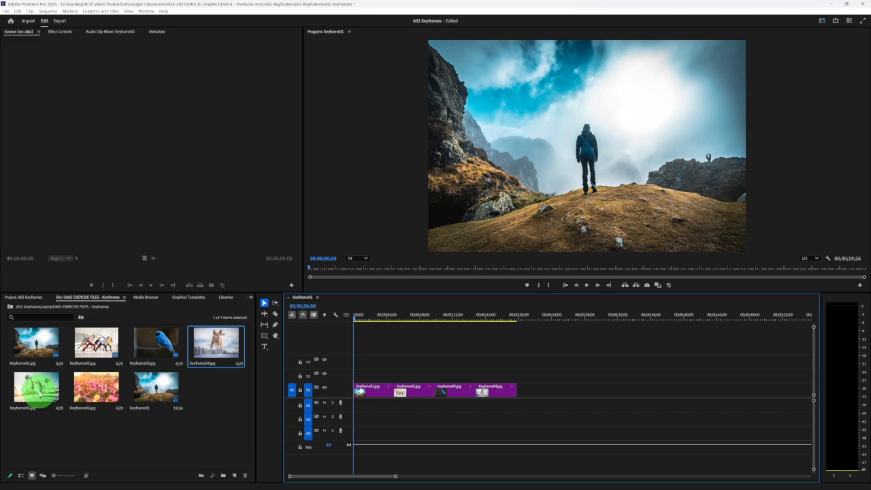
left_click_drag(38, 388, 508, 387)
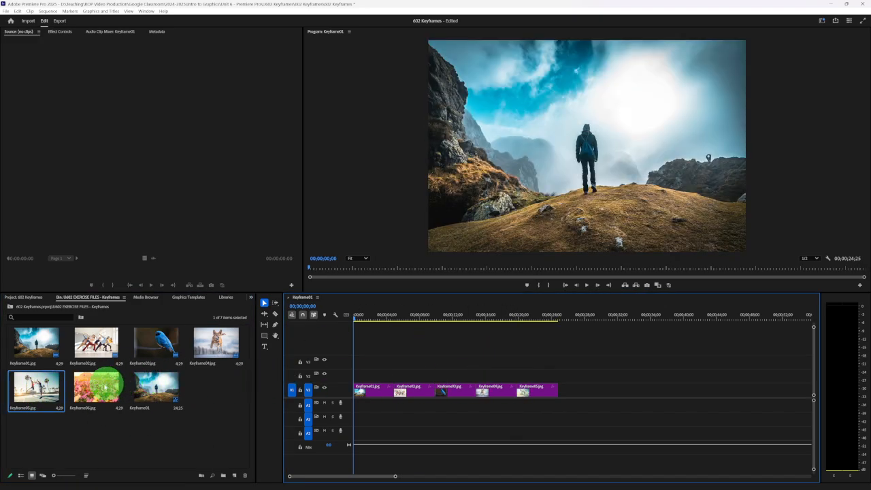
left_click_drag(98, 386, 623, 388)
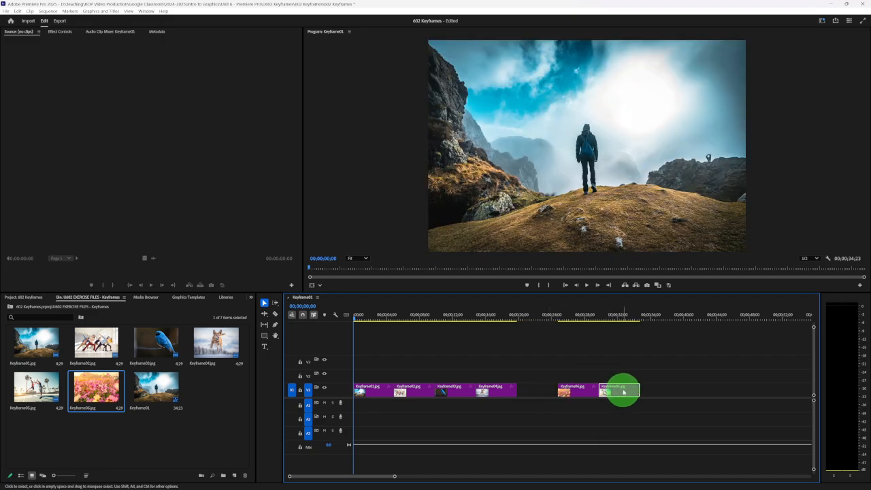
Close the gap after Keyframe04.jpg on V1 so Keyframe05.jpg and Keyframe06.jpg follow in order
left_click(534, 392)
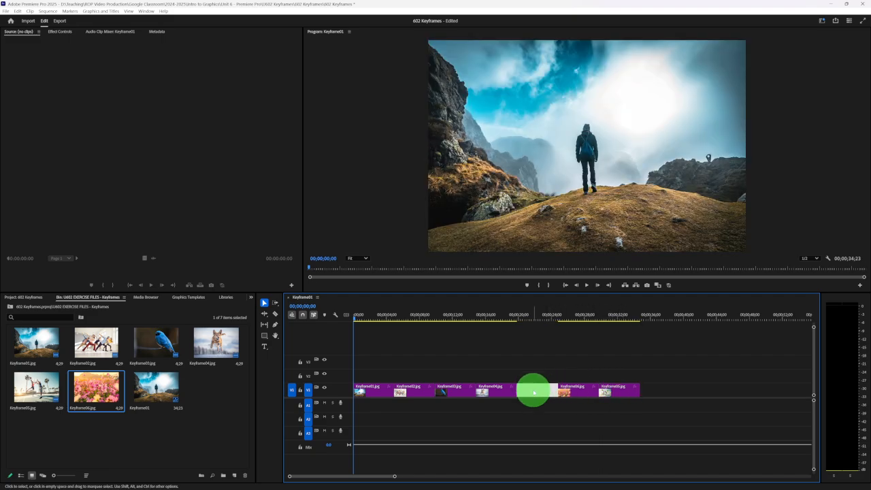
key("Delete")
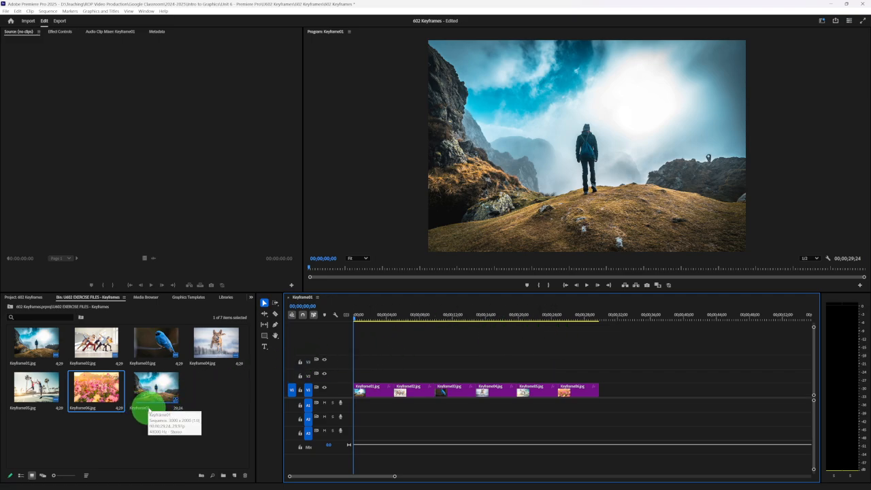
Rename the Keyframe01 sequence in the bin to Sequence1
left_click_drag(143, 409, 171, 404)
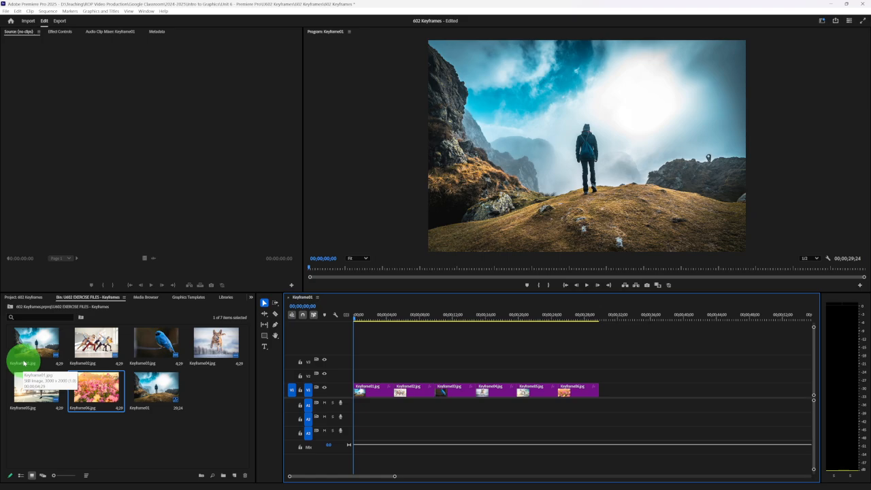
left_click(141, 408)
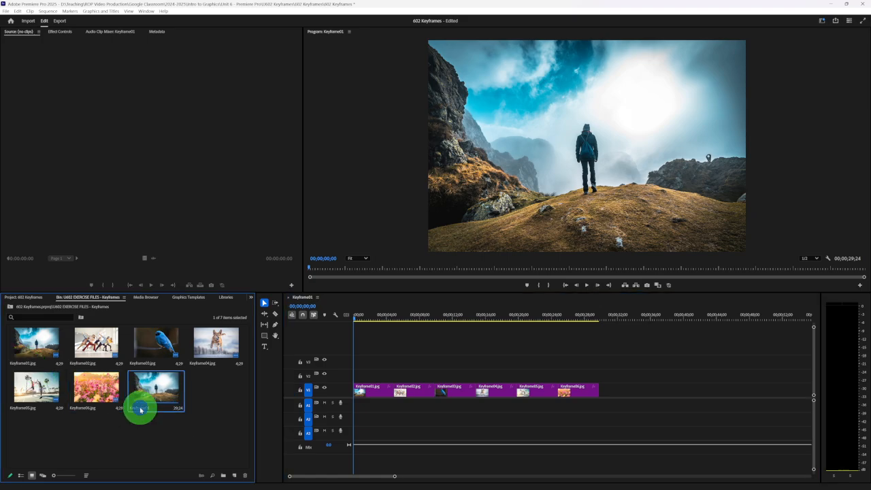
left_click(145, 407)
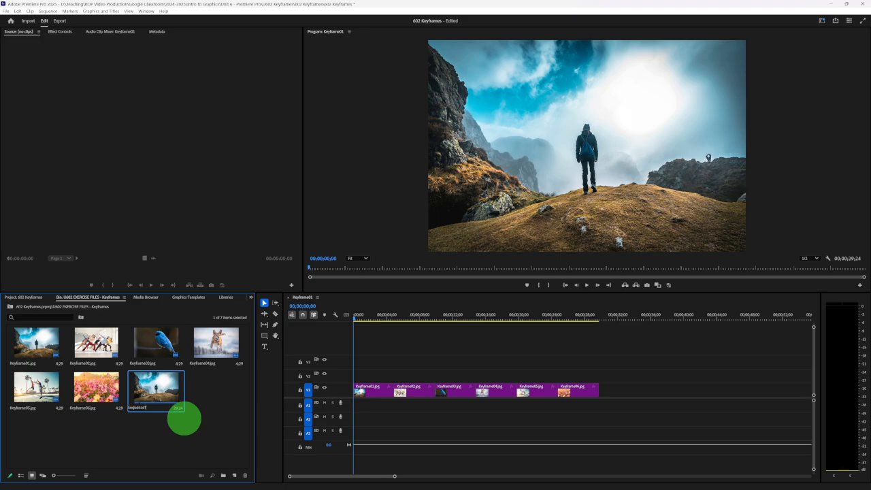
key("Return")
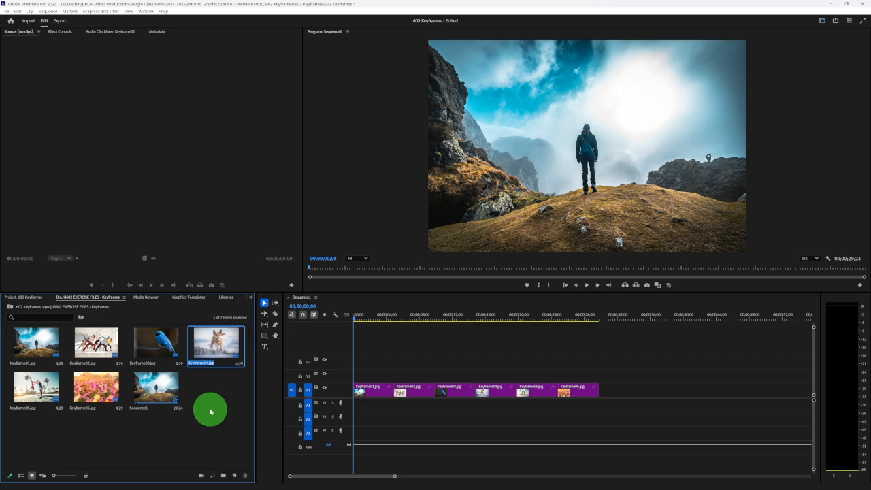
Enlarge the clips on the timeline and play Sequence1 from near its start to review the still images
left_click_drag(396, 478, 379, 478)
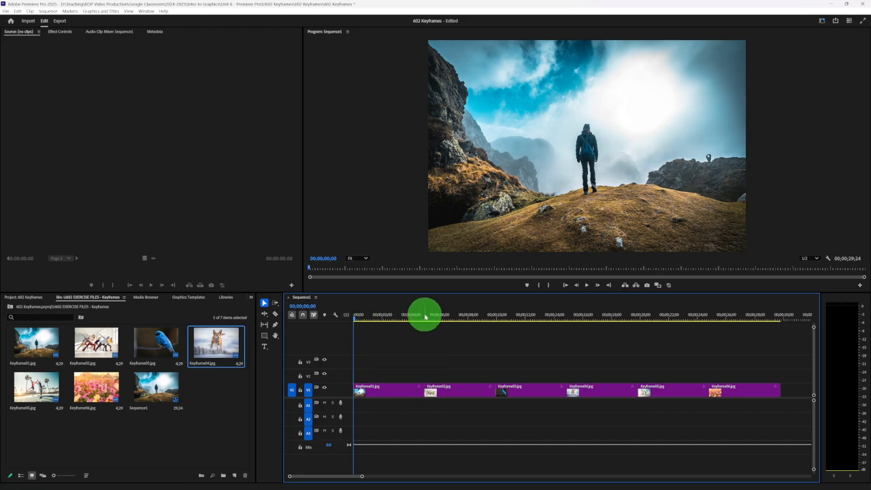
left_click_drag(424, 314, 427, 317)
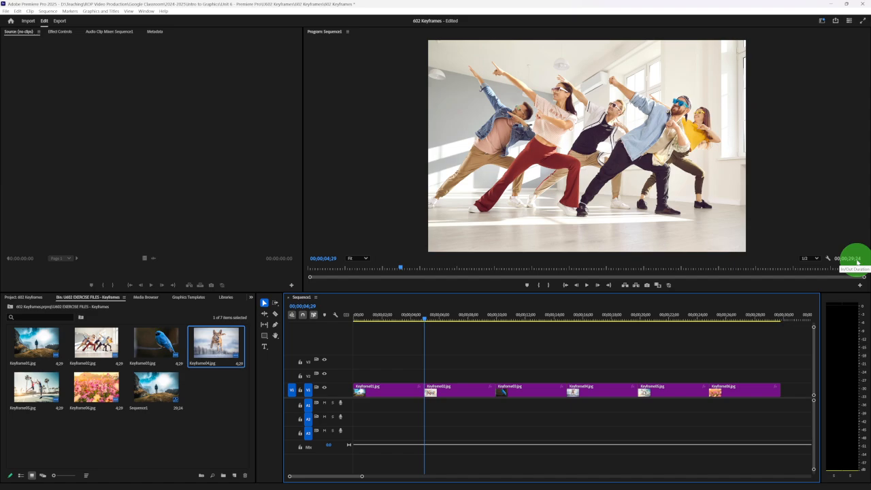
left_click(378, 314)
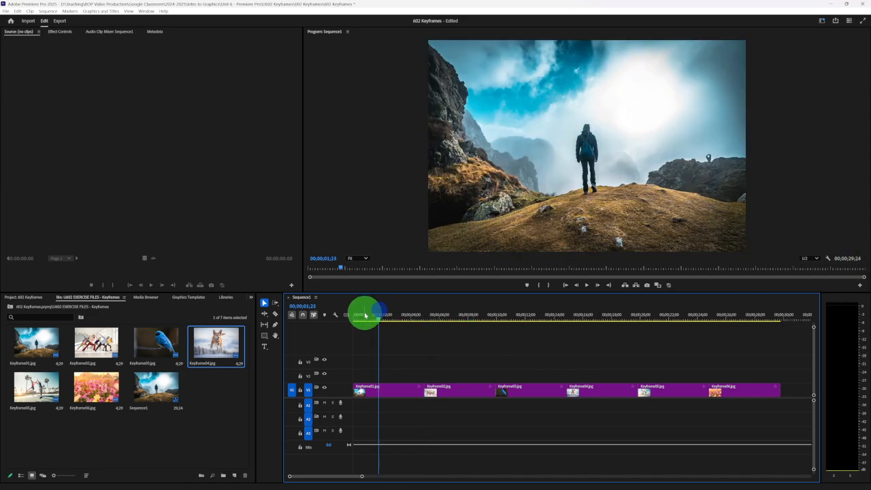
left_click(364, 314)
key("space")
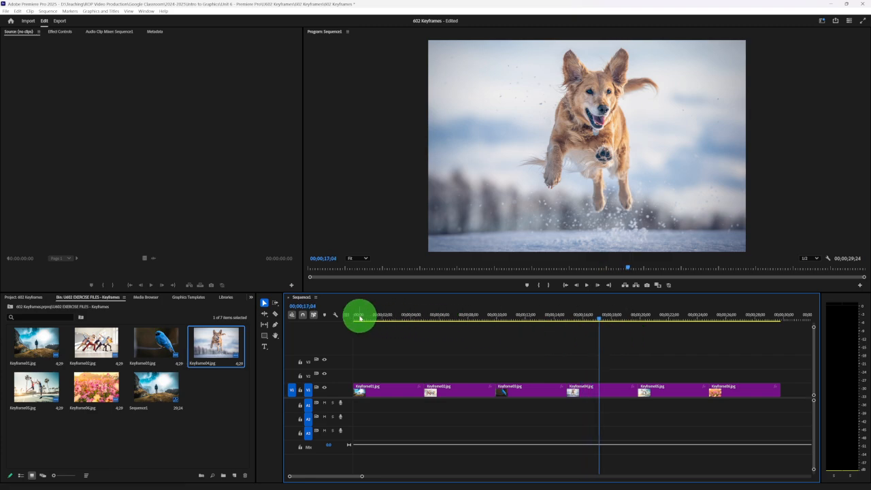
Park the playhead at 00;00;01;28 and show the Effect Controls of the Keyframe01.jpg clip on V1
left_click(382, 315)
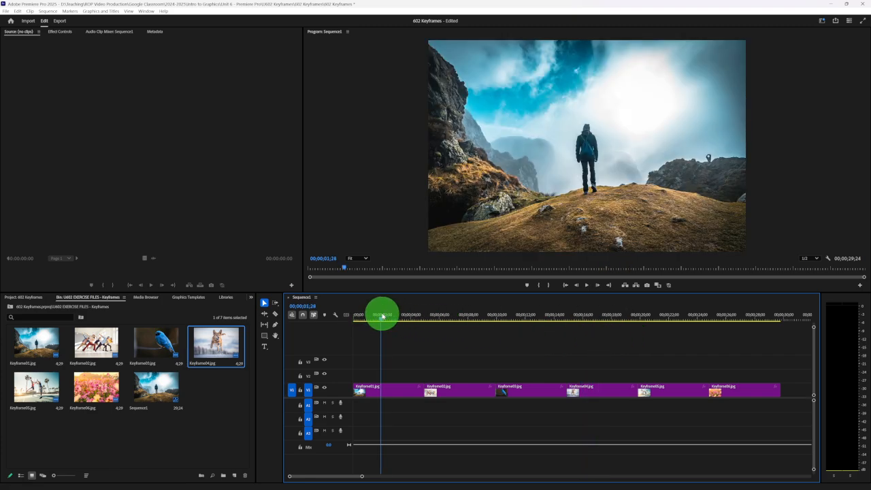
left_click(387, 391)
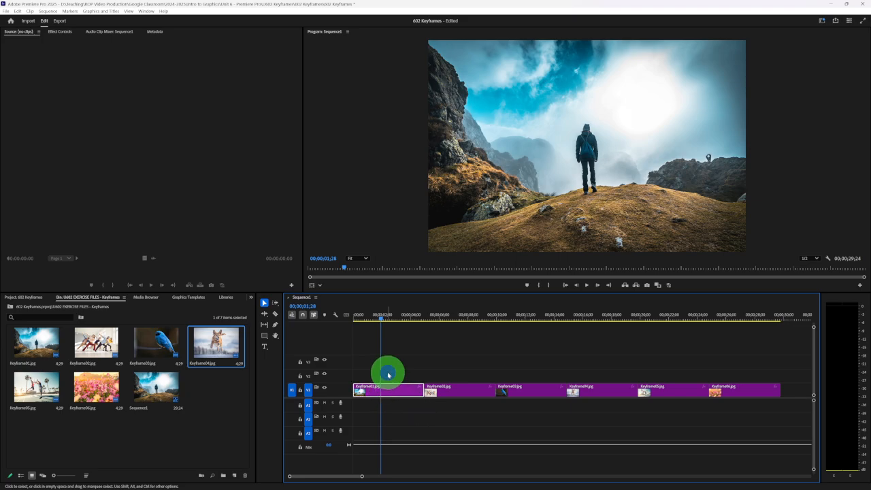
left_click(388, 374)
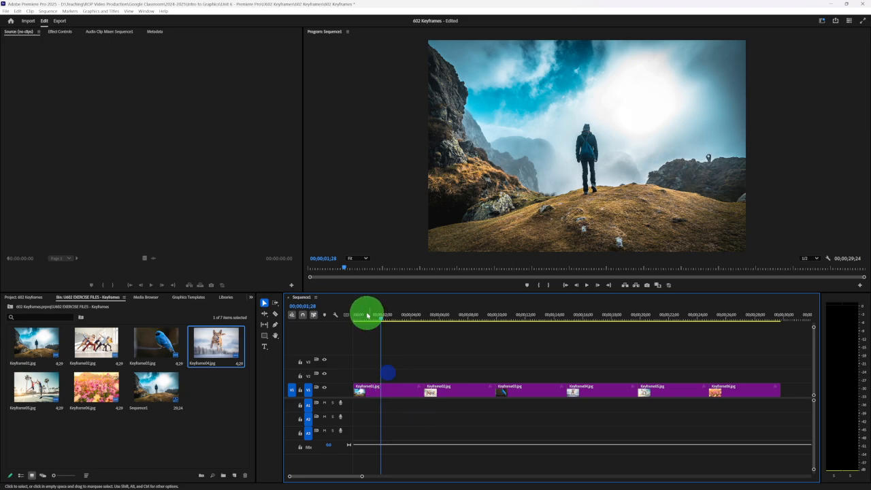
left_click(60, 32)
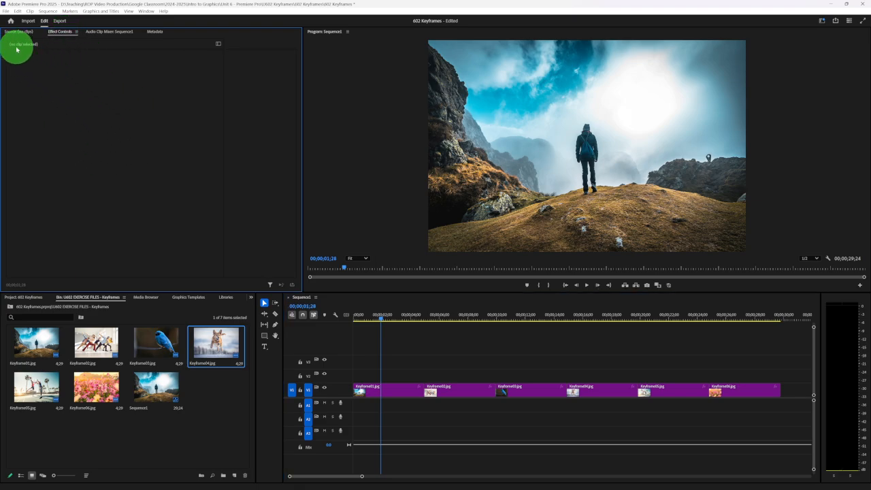
left_click(391, 389)
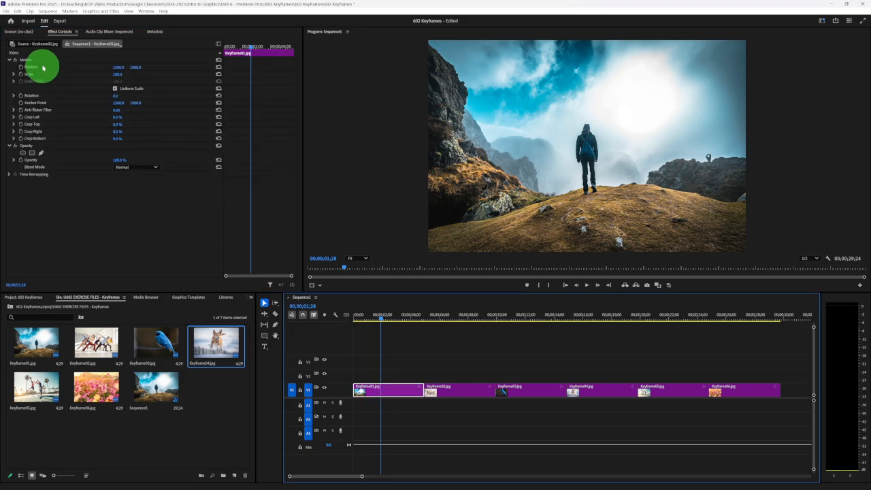
Collapse the Opacity properties of Keyframe01.jpg and leave its Motion properties expanded
left_click(10, 59)
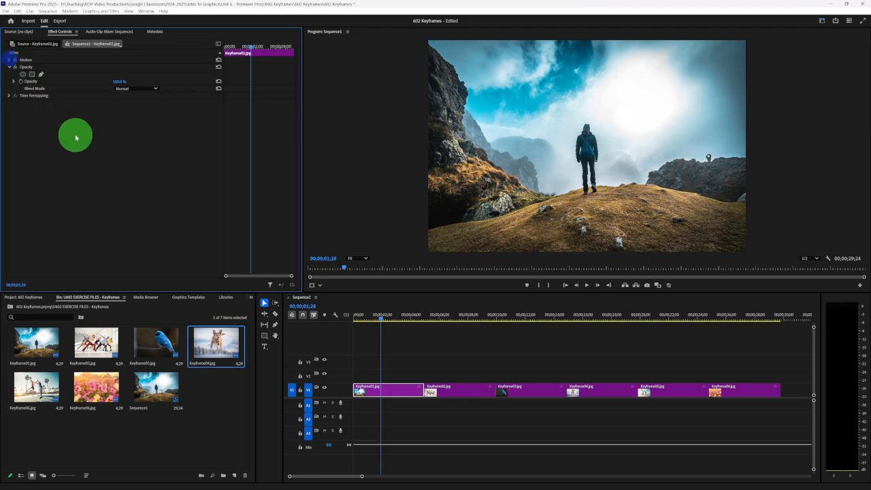
left_click(8, 67)
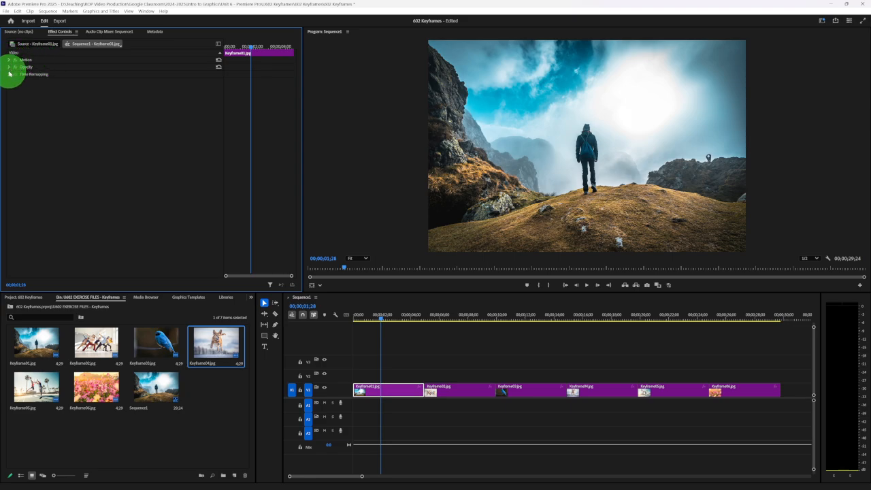
left_click(9, 61)
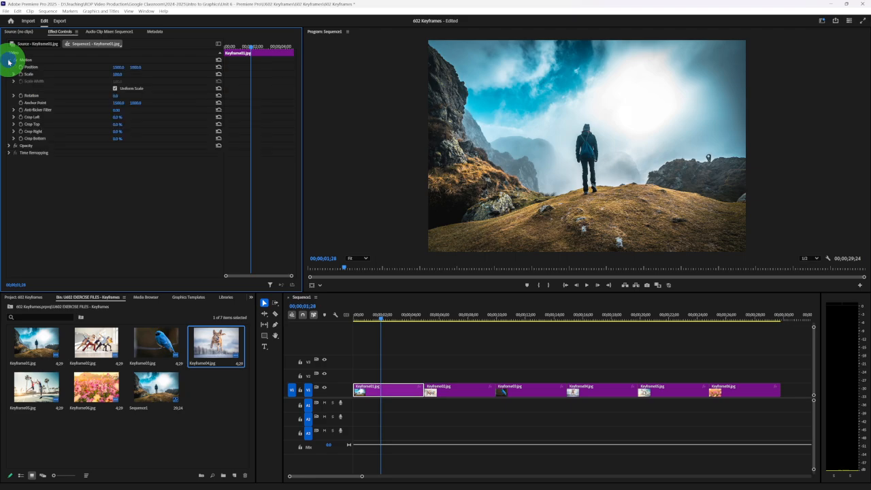
left_click(9, 61)
left_click(8, 60)
left_click(9, 60)
left_click(8, 61)
left_click(9, 61)
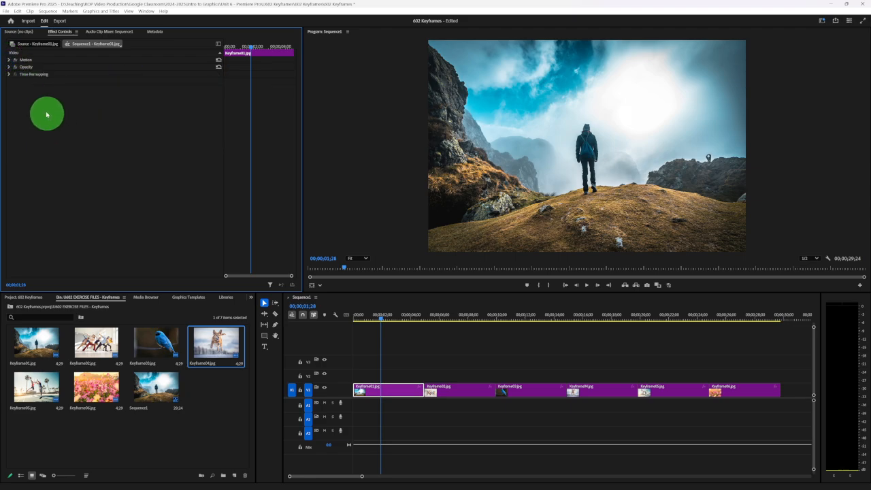
left_click(9, 60)
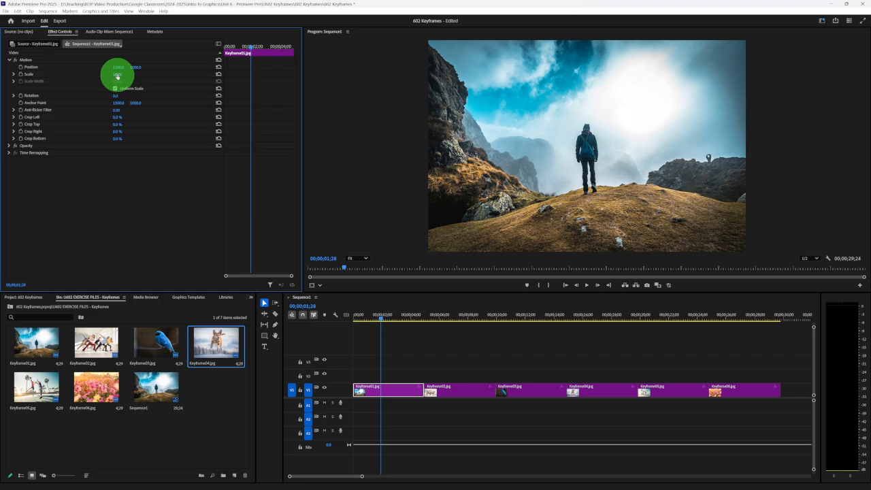
Try a smaller and a larger Scale on Keyframe01.jpg and reset the Scale to 100
left_click_drag(117, 75, 101, 77)
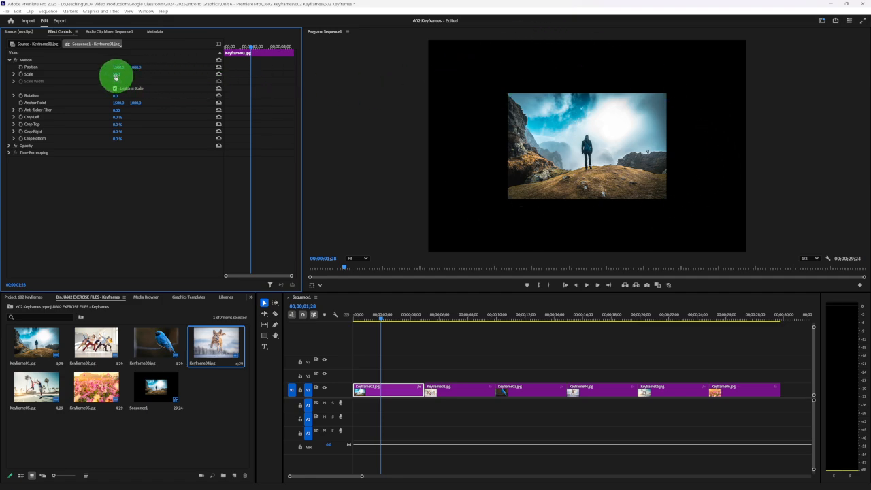
left_click_drag(116, 74, 168, 73)
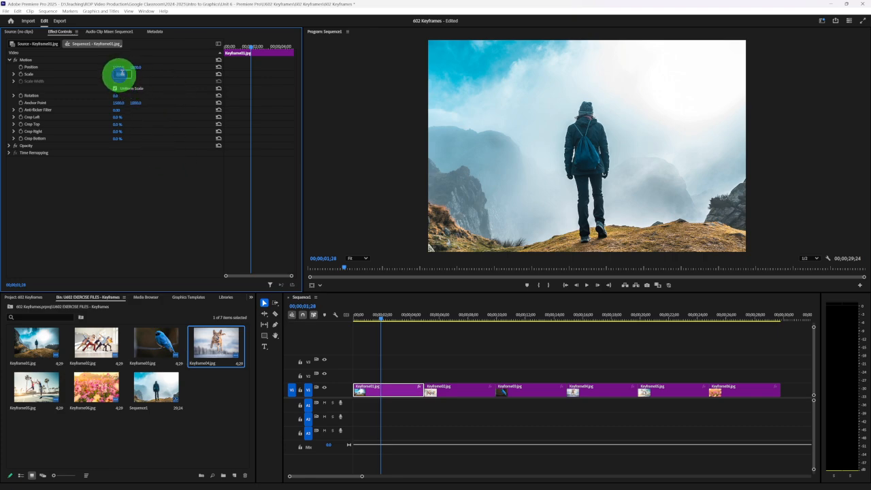
left_click(119, 73)
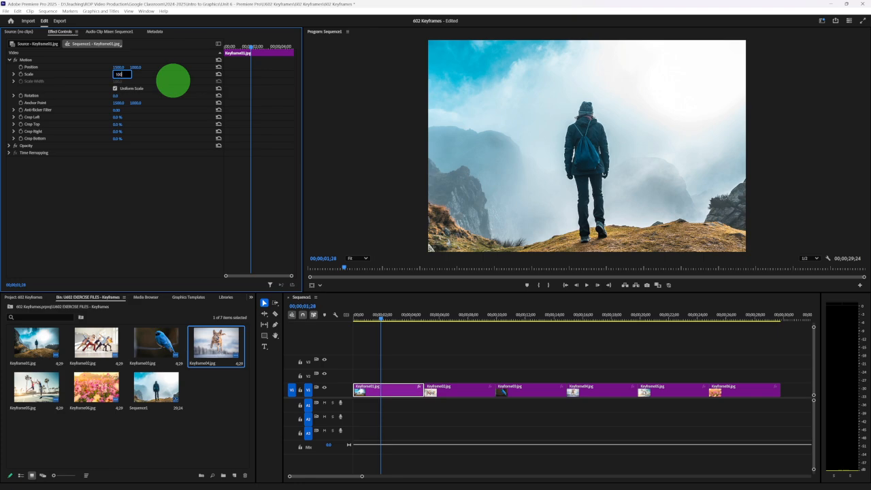
key("Return")
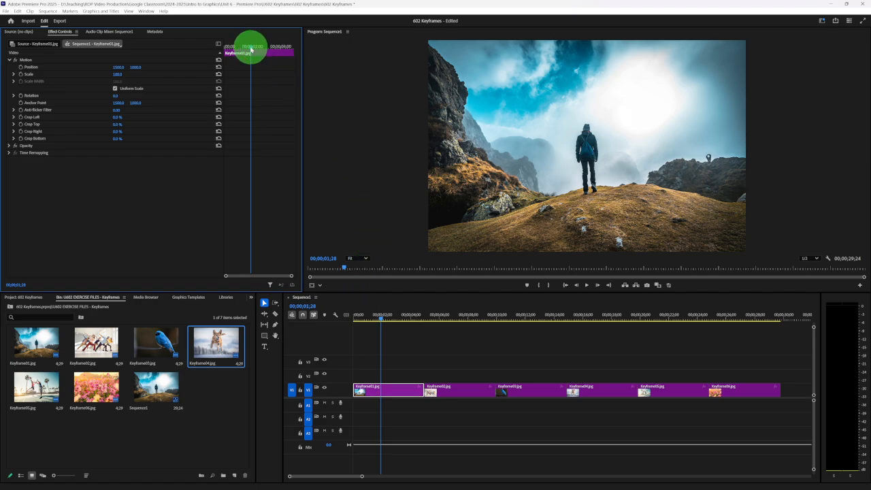
Place the playhead at 00;00;00;19 in Keyframe01.jpg and enable Scale animation to set a starting keyframe at 100
mouse_move(250, 49)
left_mouse_down()
mouse_move(234, 48)
mouse_move(251, 46)
mouse_move(241, 46)
left_mouse_up()
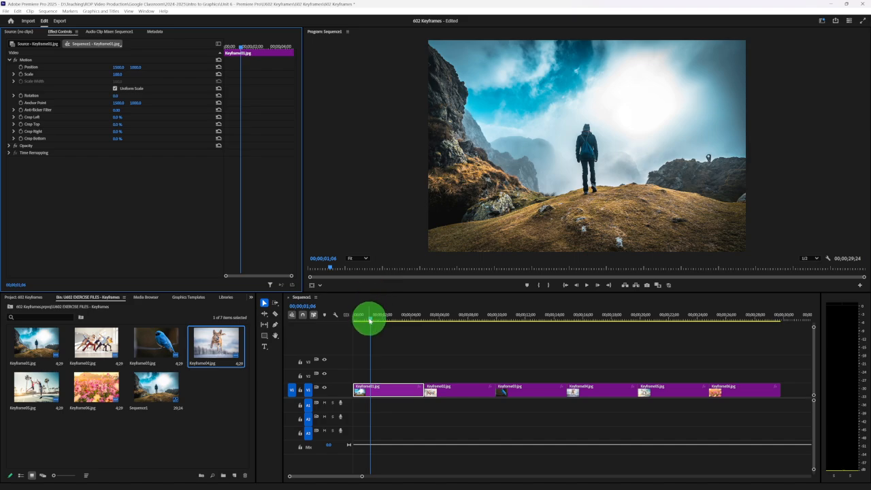
left_click_drag(371, 318, 381, 318)
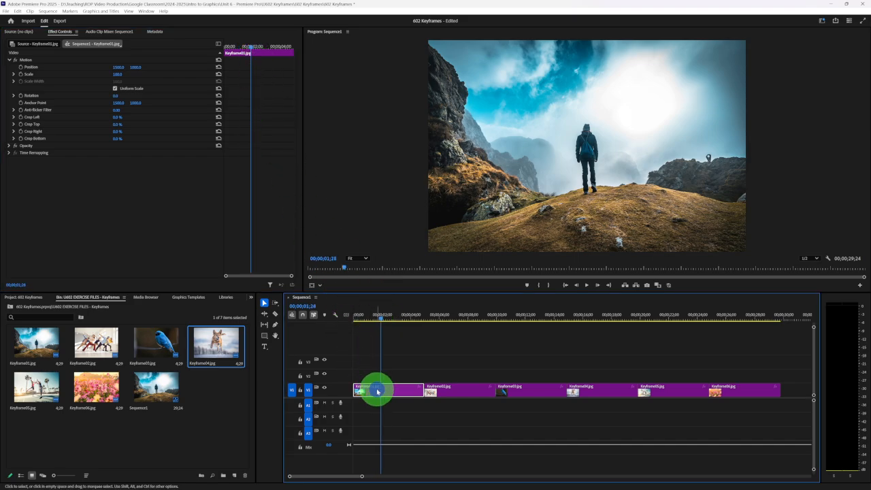
left_click_drag(251, 49, 218, 48)
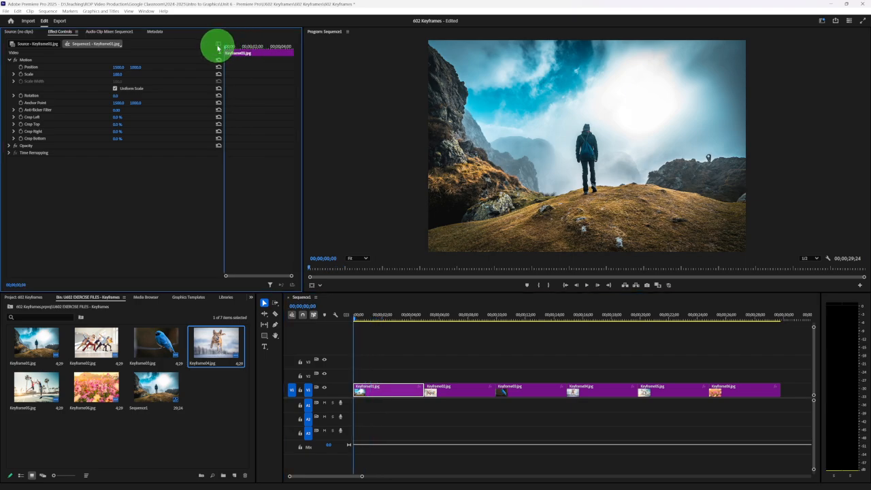
left_click_drag(231, 49, 234, 48)
left_click(272, 110)
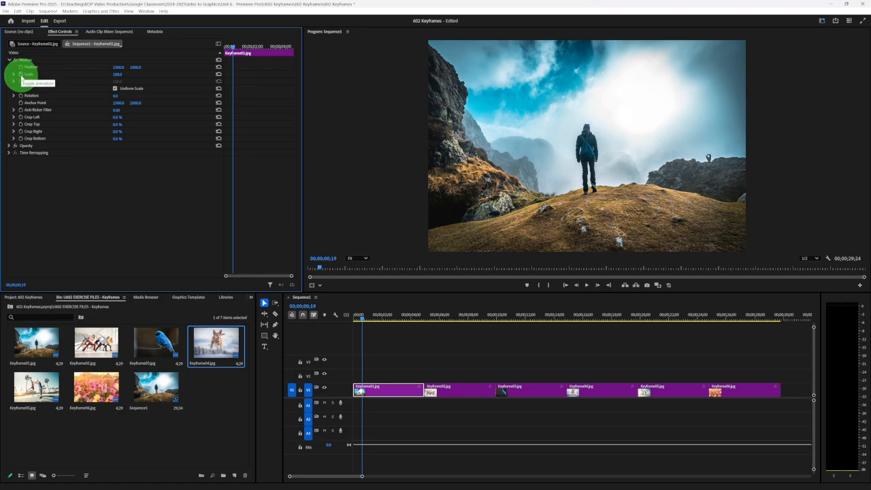
left_click(21, 75)
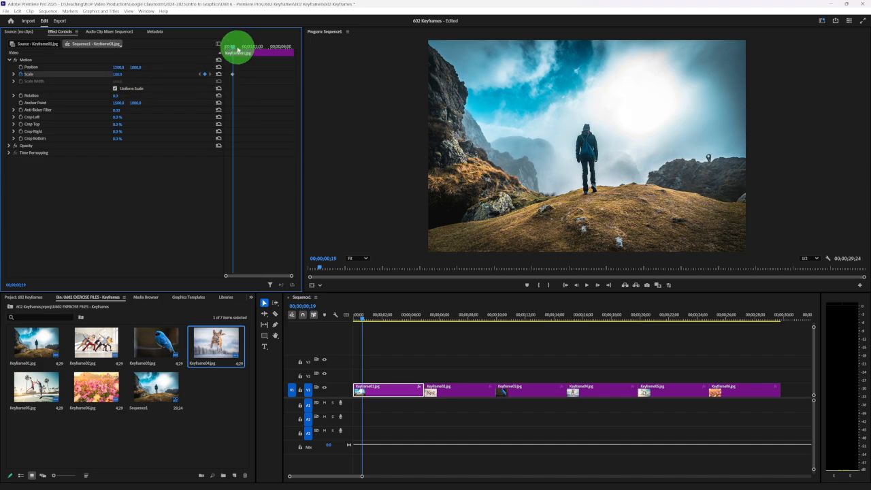
Add a second Scale keyframe of 195 to Keyframe01.jpg at 00;00;04;10
left_click_drag(233, 49, 284, 49)
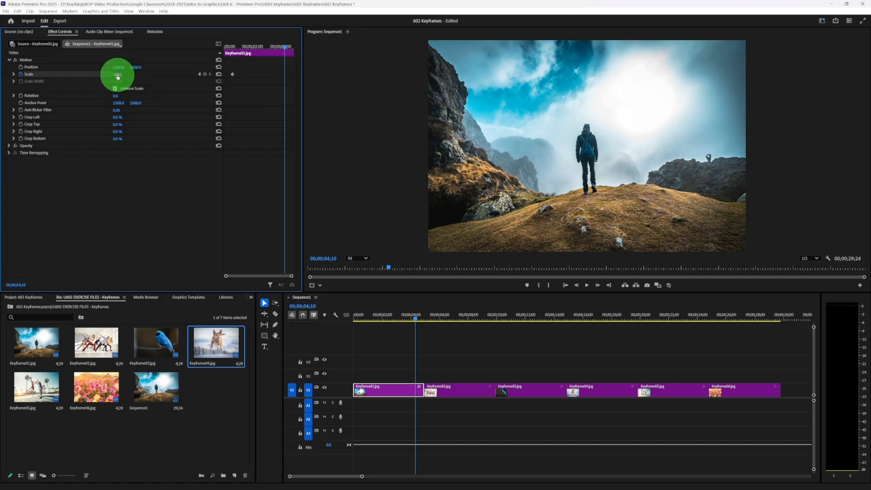
left_click_drag(118, 73, 149, 74)
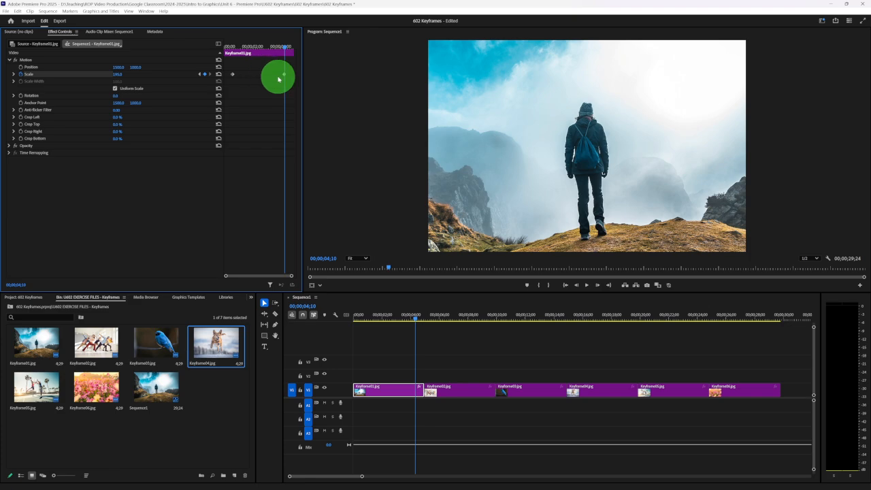
Compare the frames at the two Scale keyframes of Keyframe01.jpg and play the zoom from 00;00;00;09
left_click(233, 46)
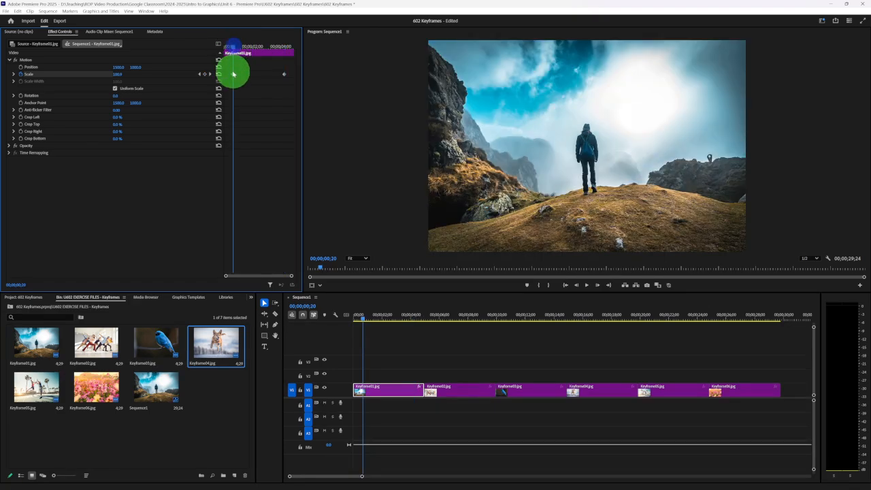
left_click(285, 46)
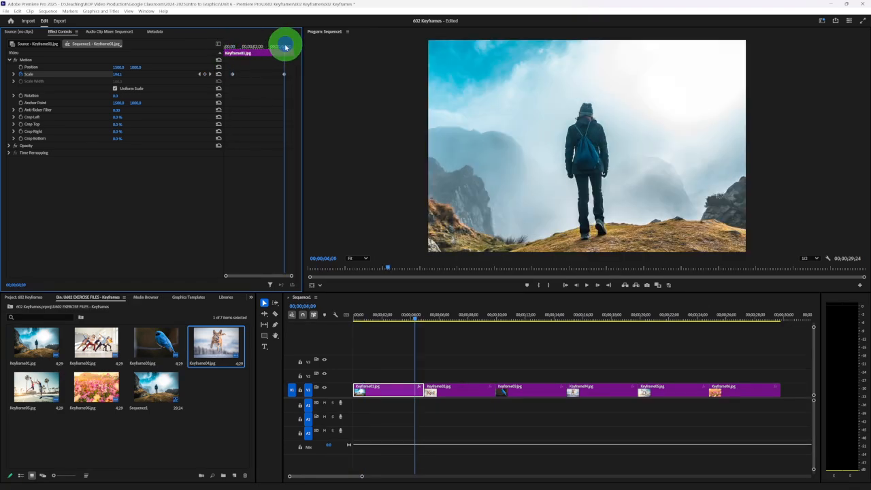
left_click(228, 45)
left_click(232, 74)
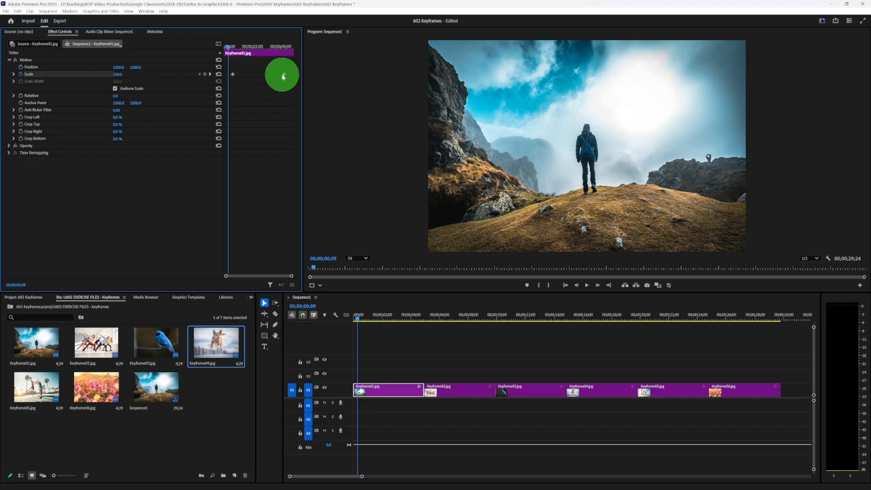
key("space")
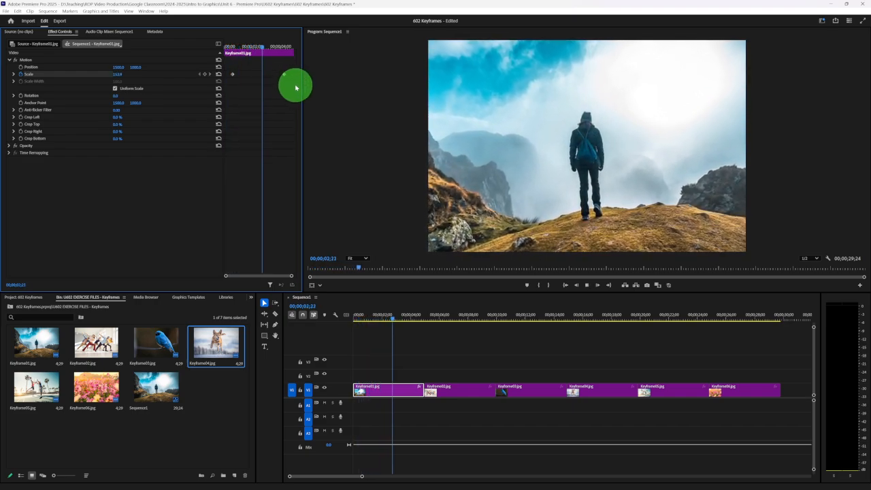
Replay the Scale zoom of Keyframe01.jpg from near the start of the clip and stop after checking it
key("space")
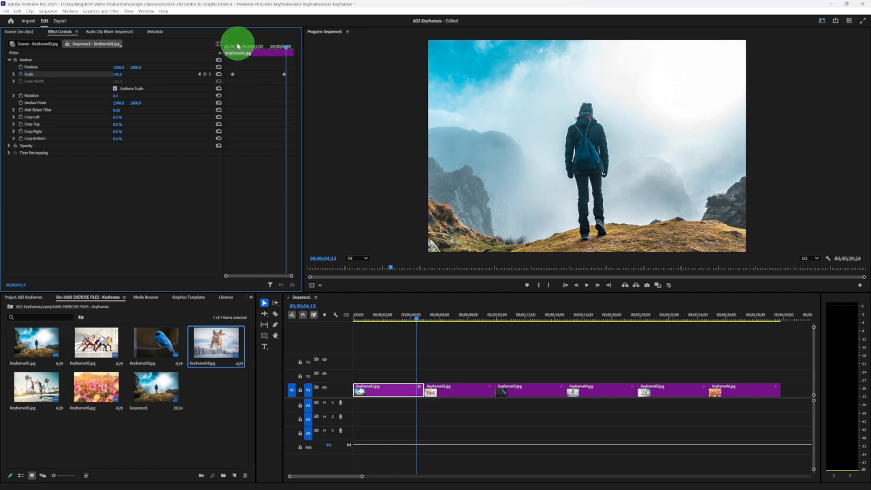
left_click(232, 45)
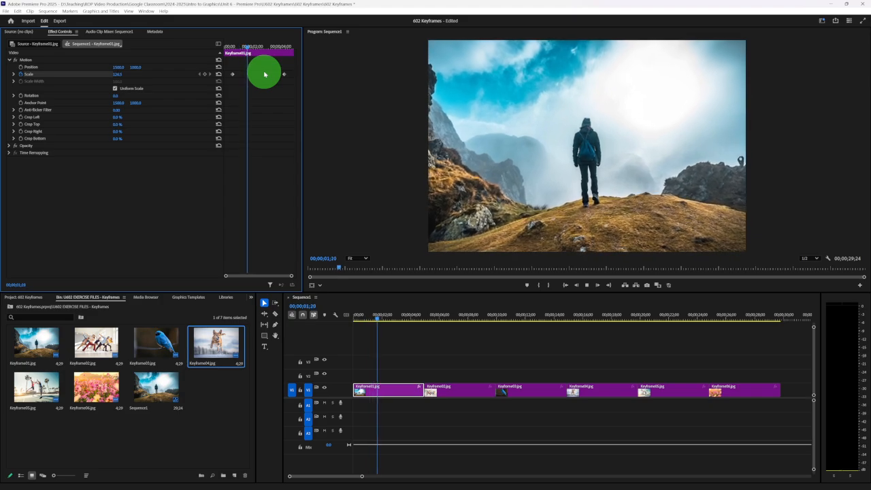
key("space")
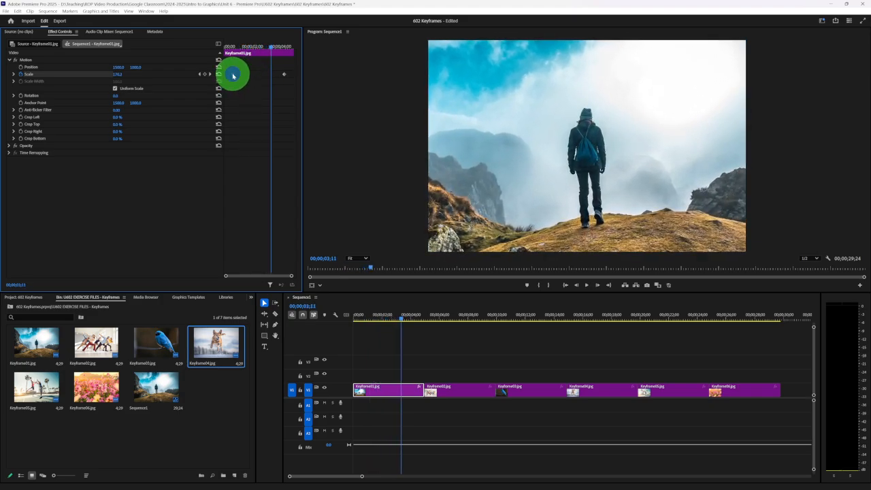
Move the two Scale keyframes of Keyframe01.jpg closer together near the middle of the clip and play the zoom
left_click_drag(233, 75, 268, 77)
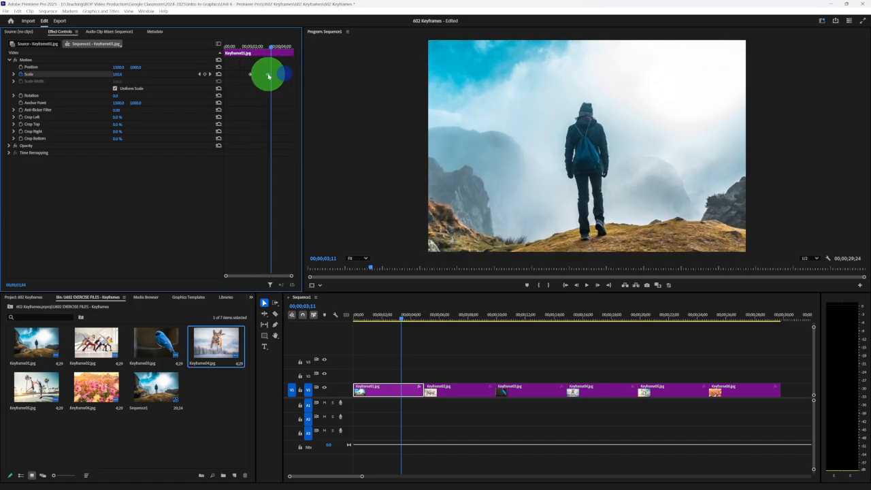
left_click(240, 45)
left_click(283, 70)
key("space")
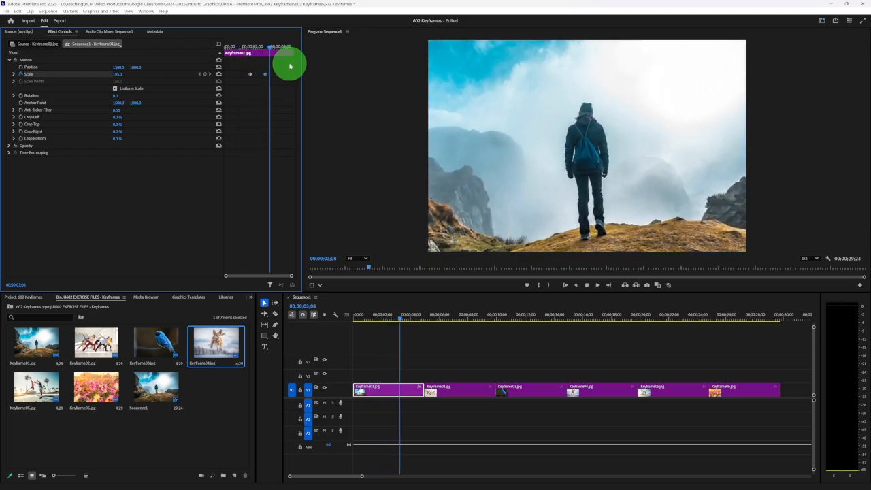
key("space")
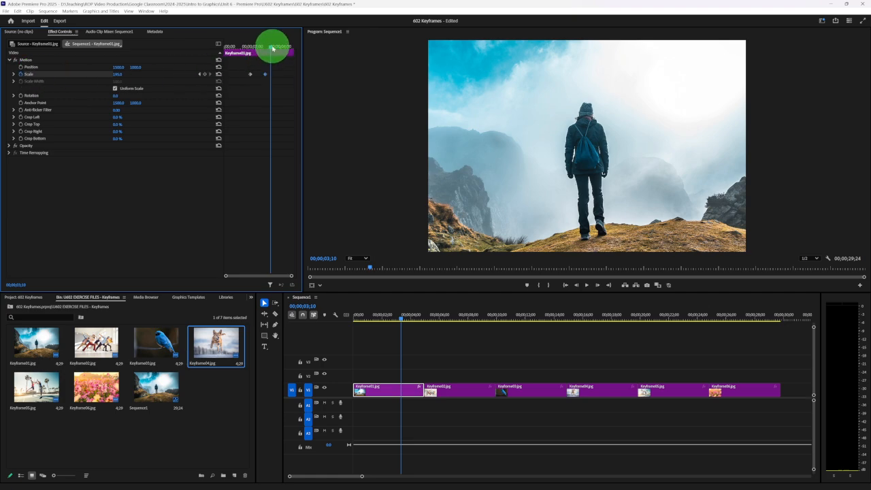
Add a third Scale keyframe with a smaller value to Keyframe01.jpg at 00;00;04;05 and play the zoom in and out
left_click(265, 74)
mouse_move(270, 49)
left_mouse_down()
mouse_move(255, 47)
mouse_move(282, 49)
left_mouse_up()
left_click_drag(119, 75, 116, 75)
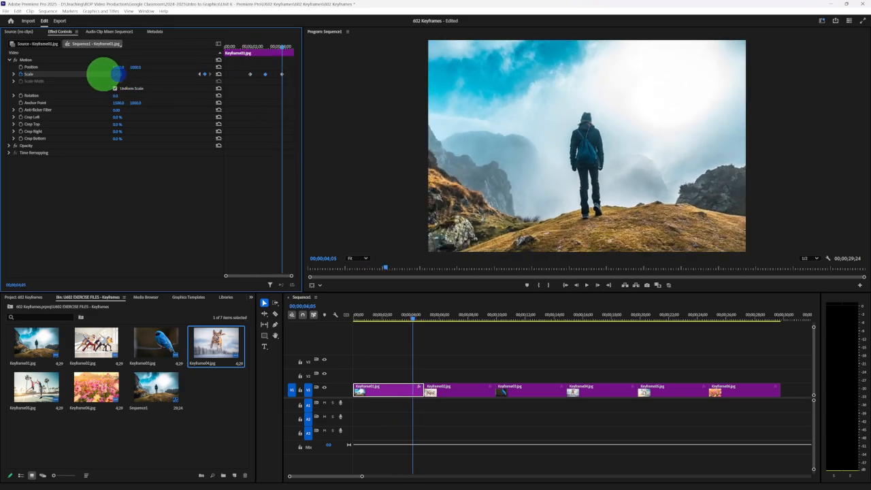
left_click(280, 76)
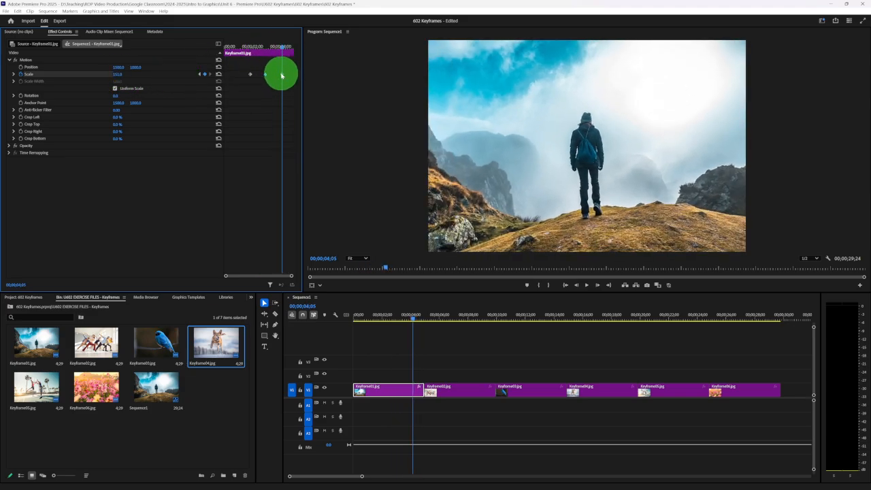
left_click(244, 45)
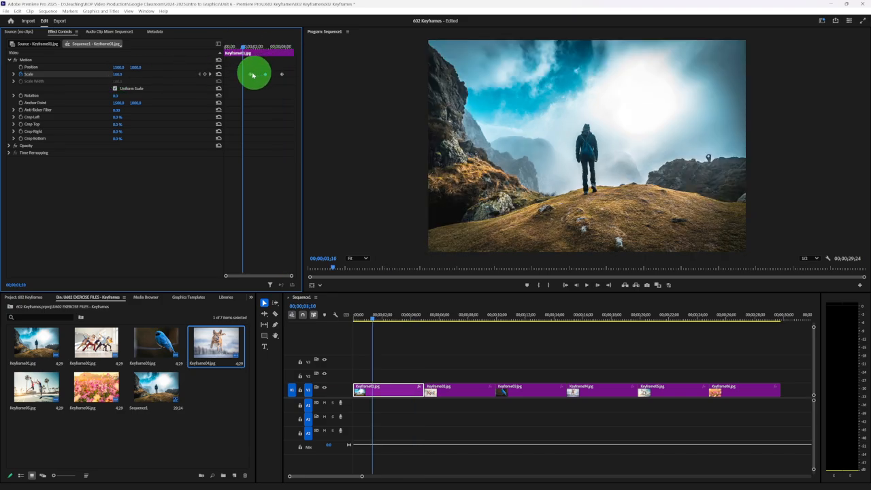
key("space")
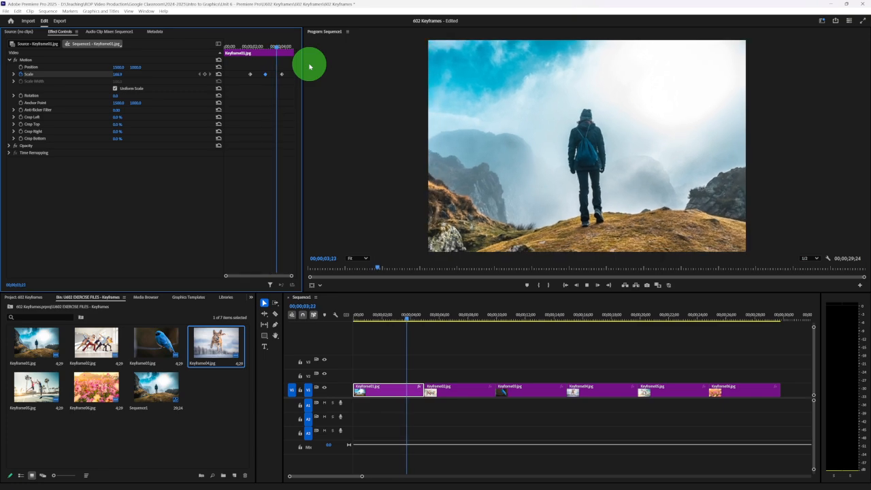
key("space")
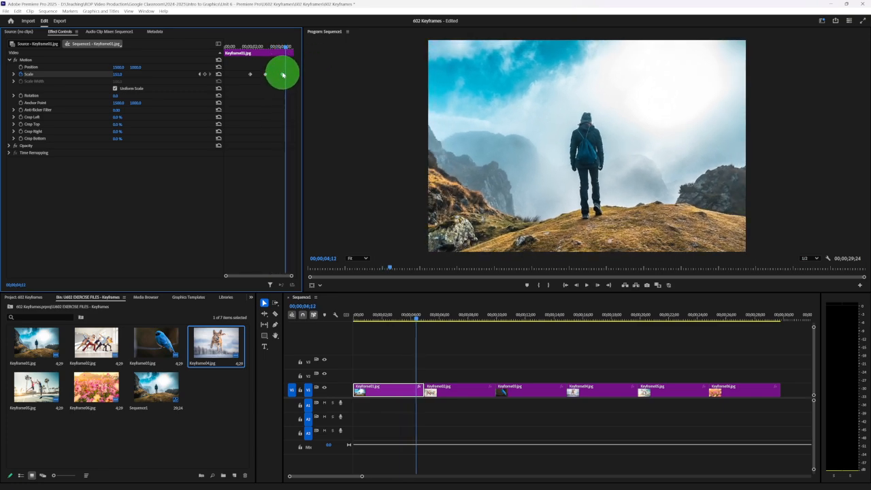
Delete the third Scale keyframe of Keyframe01.jpg and replay the zoom between the remaining two
key("Delete")
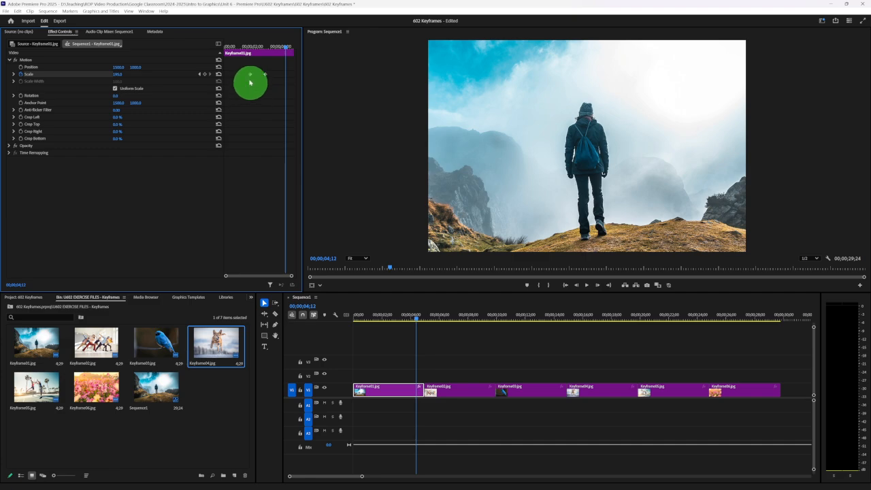
left_click(249, 45)
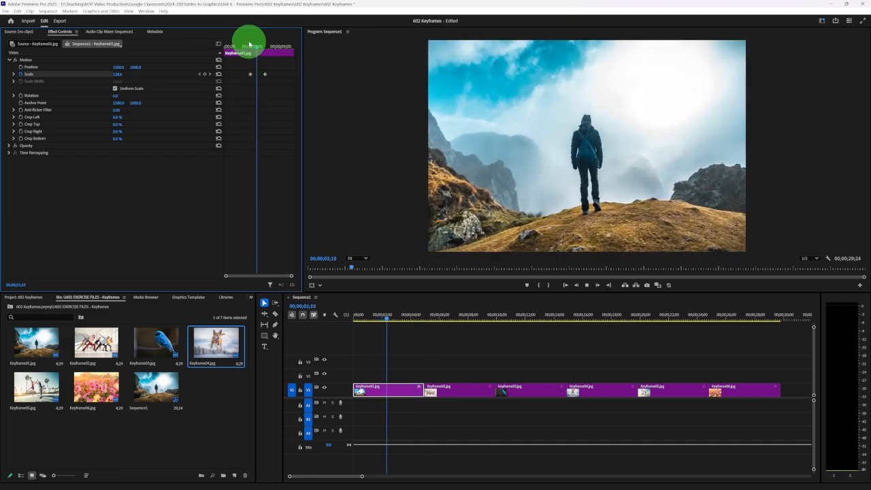
key("space")
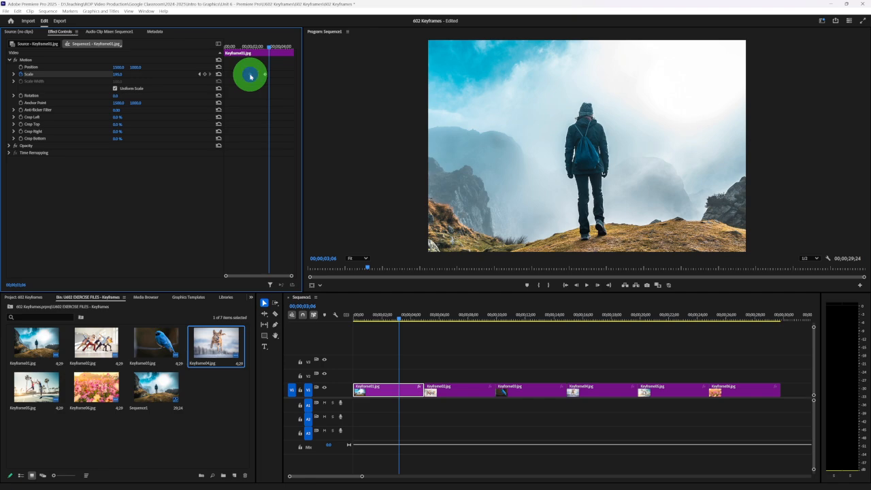
Move the two Scale keyframes to the very start and end of Keyframe01.jpg and play the clip from the beginning
left_click_drag(251, 77, 300, 73)
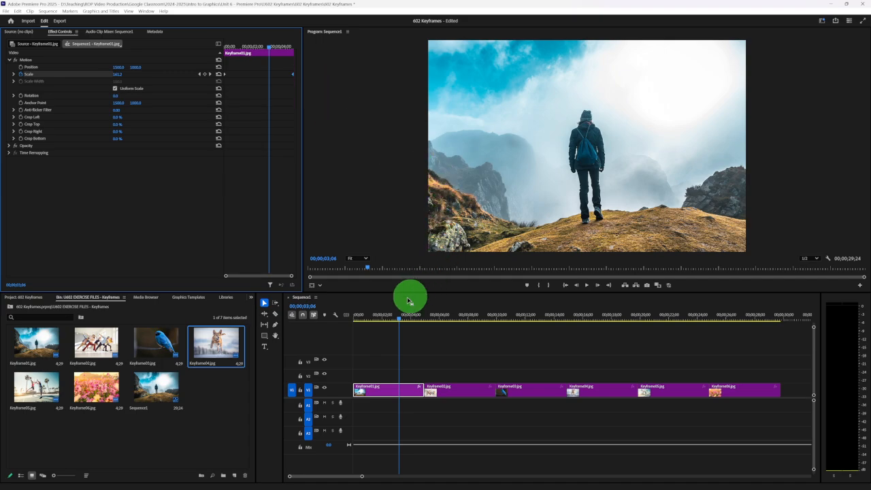
left_click_drag(366, 317, 338, 317)
key("space")
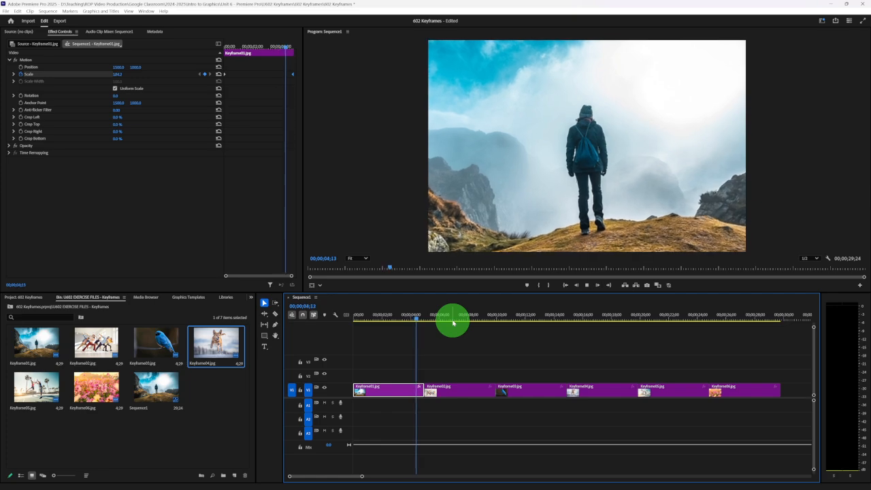
key("space")
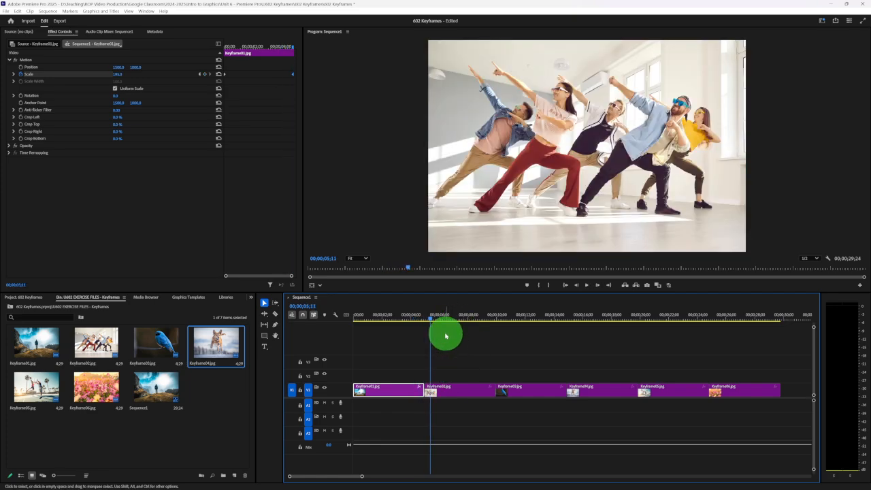
Select Keyframe02.jpg in the sequence for effect editing and place the playhead at 00;00;05;17
left_click_drag(430, 317, 432, 318)
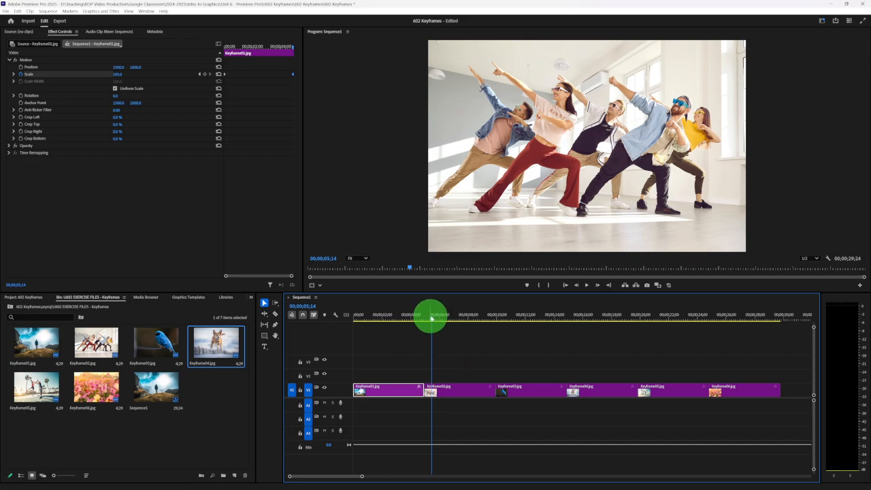
mouse_move(431, 317)
left_mouse_down()
mouse_move(422, 317)
mouse_move(434, 318)
left_mouse_up()
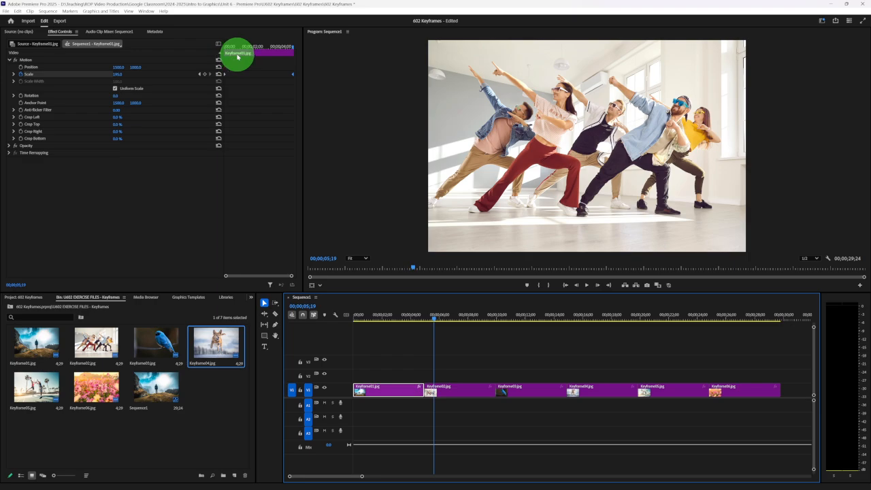
left_click(449, 392)
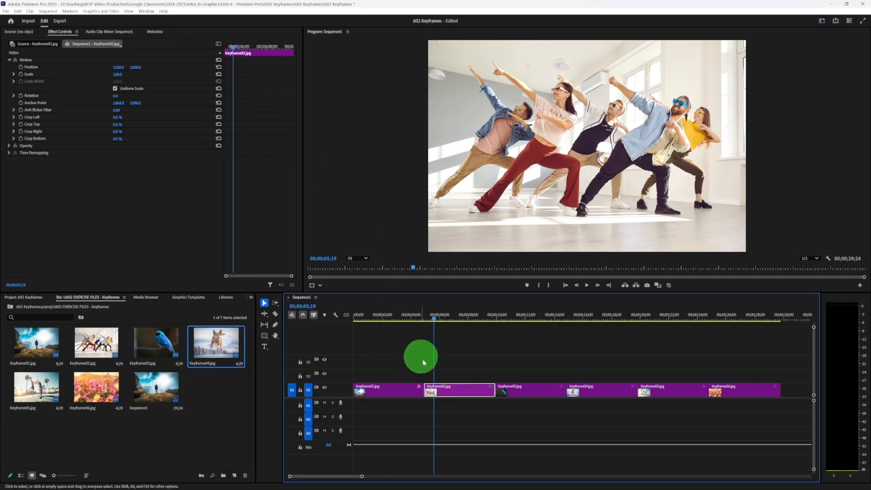
left_click(397, 392)
left_click(447, 392)
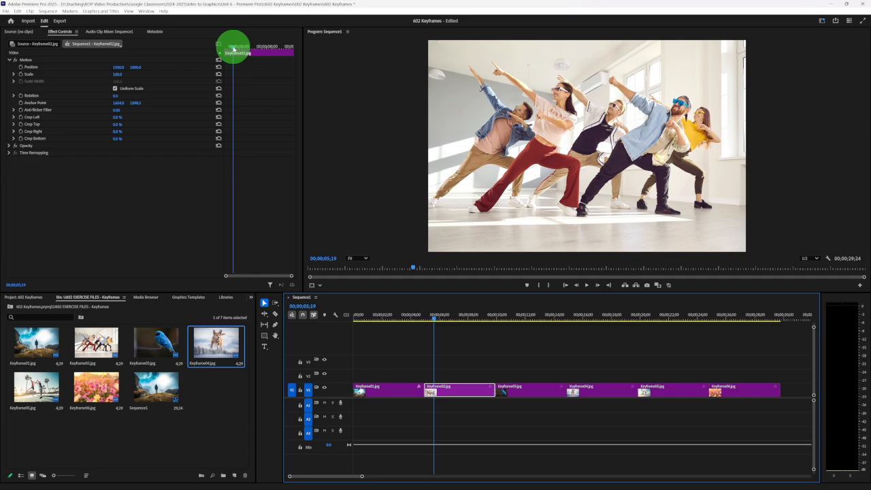
left_click(232, 47)
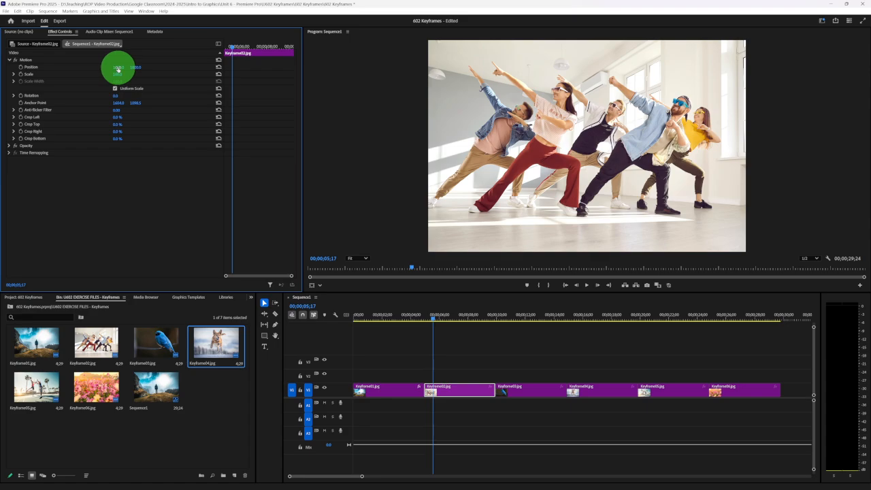
Try shifting Keyframe02.jpg horizontally and vertically with its Position values
mouse_move(118, 67)
left_mouse_down()
mouse_move(86, 68)
mouse_move(159, 68)
mouse_move(101, 68)
mouse_move(134, 68)
mouse_move(120, 68)
left_mouse_up()
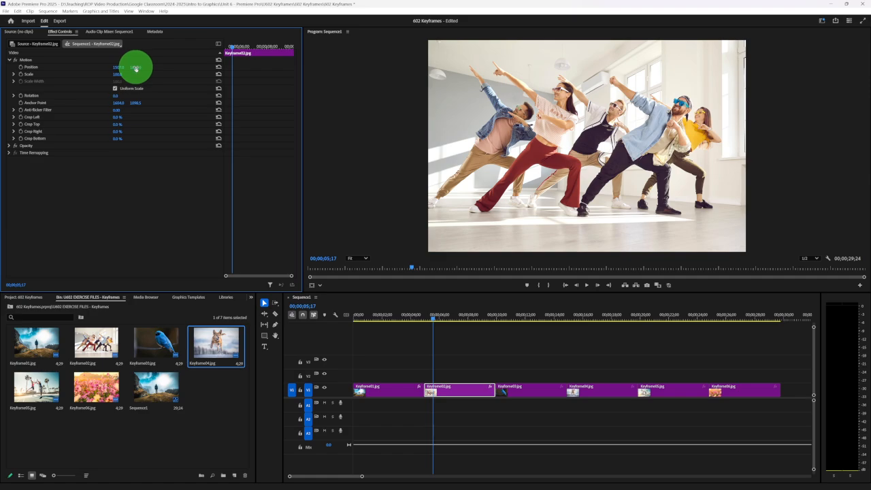
mouse_move(136, 68)
left_mouse_down()
mouse_move(156, 68)
mouse_move(103, 66)
mouse_move(171, 73)
mouse_move(124, 65)
left_mouse_up()
left_click_drag(151, 65, 134, 66)
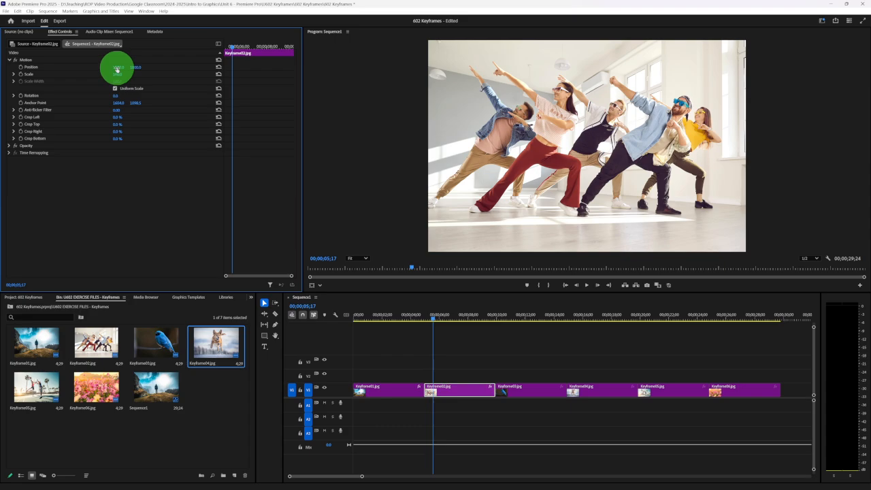
Enlarge Keyframe02.jpg to a Scale of 147 and set its Position to 2178, 1000 so the image fills the frame
mouse_move(117, 67)
left_mouse_down()
mouse_move(262, 74)
mouse_move(122, 67)
left_mouse_up()
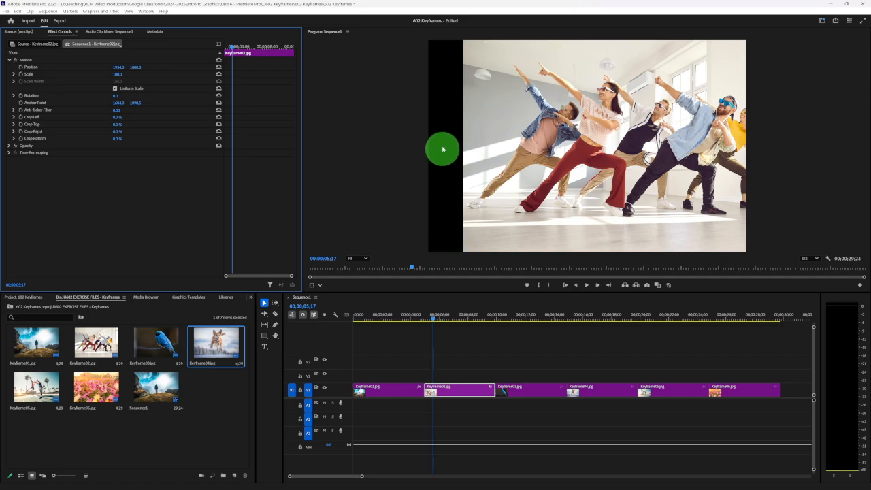
left_click(443, 199)
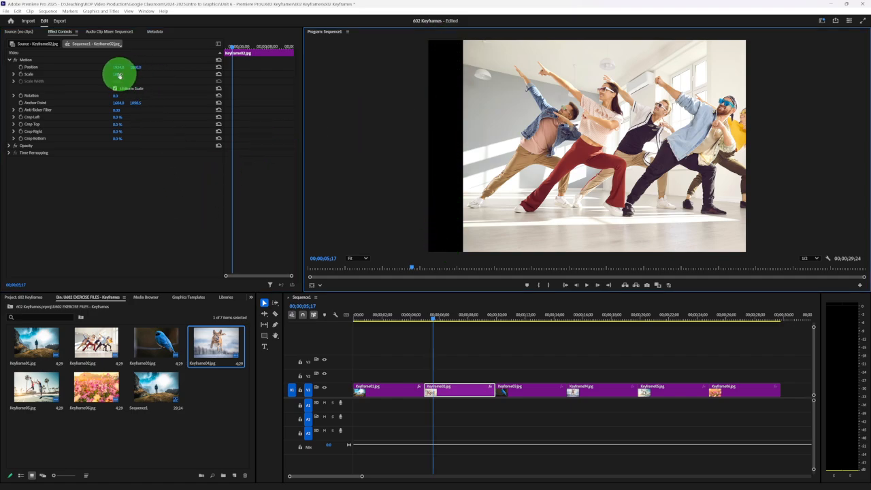
left_click_drag(116, 76, 206, 71)
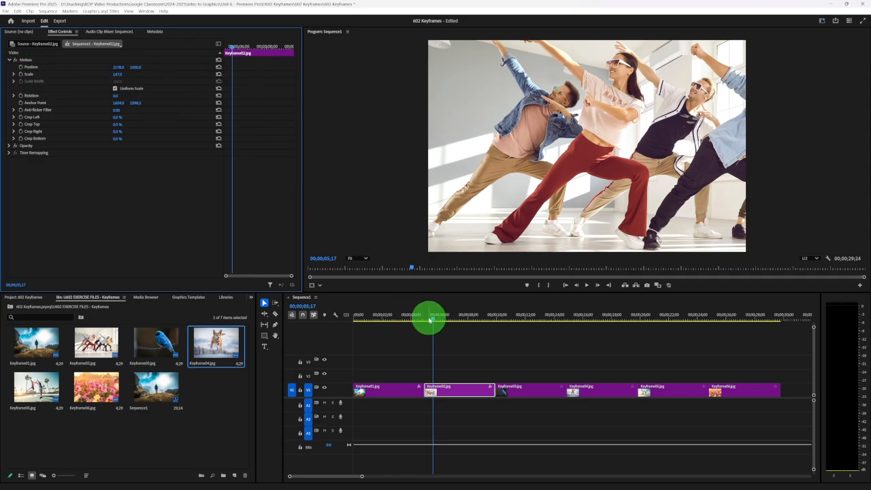
Preview Keyframe02.jpg, return to 00;00;05;19 and enable Position animation to set a starting keyframe at 2178, 1000
key("space")
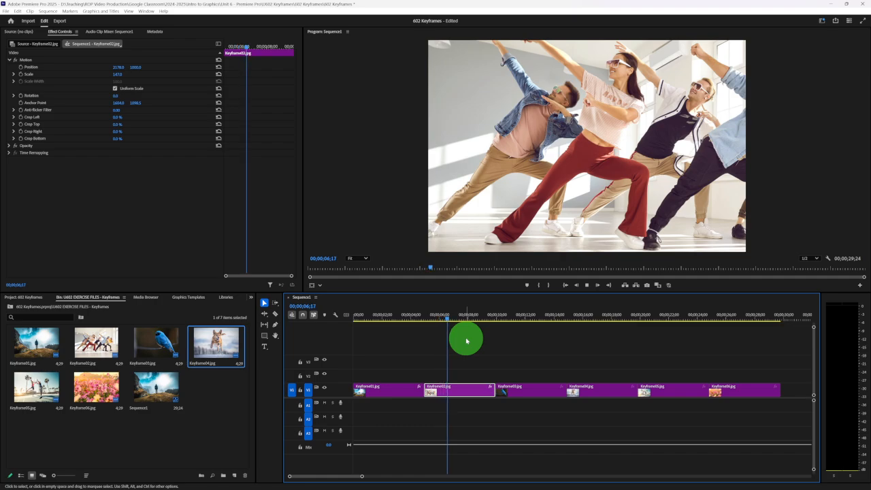
left_click(466, 340)
left_click_drag(450, 318, 433, 319)
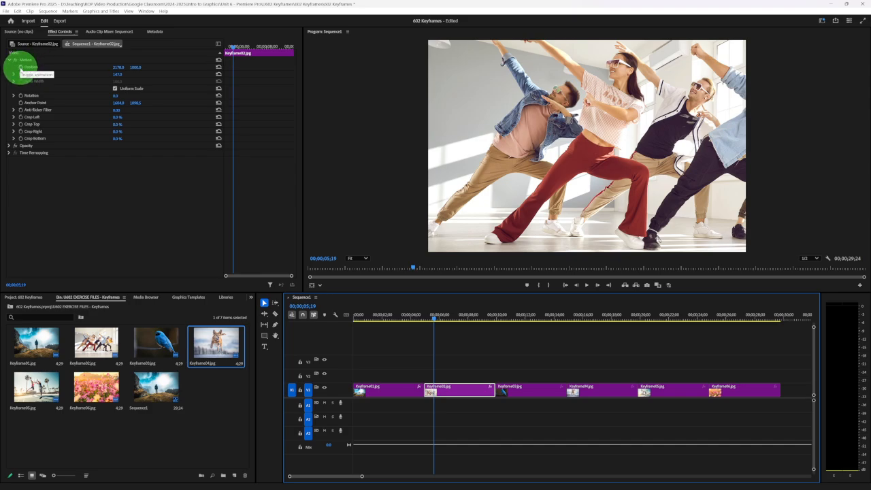
left_click(21, 68)
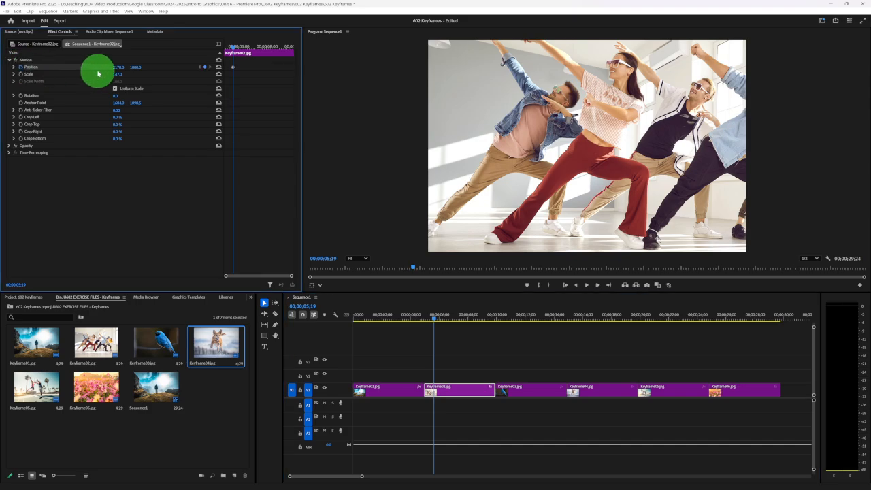
Add a second Position keyframe of 909, 1000 to Keyframe02.jpg at 00;00;08;27 and play the pan
left_click(232, 46)
left_click_drag(233, 47, 279, 47)
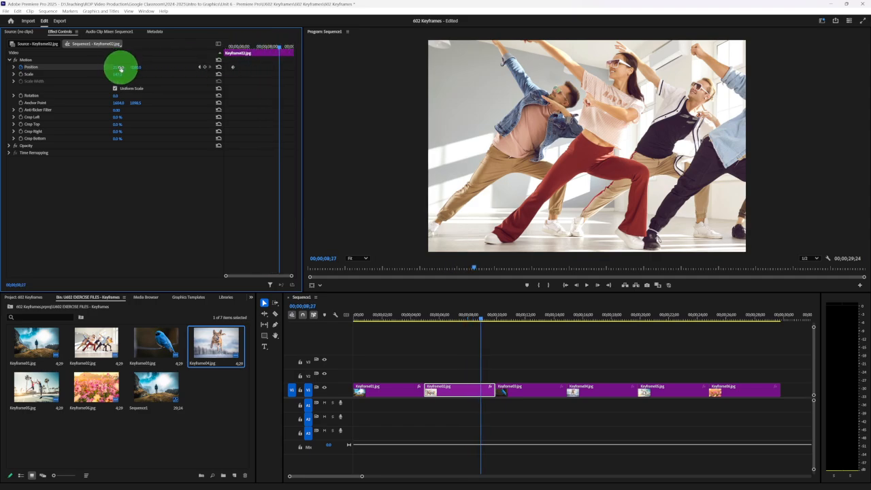
left_click_drag(119, 68, 43, 66)
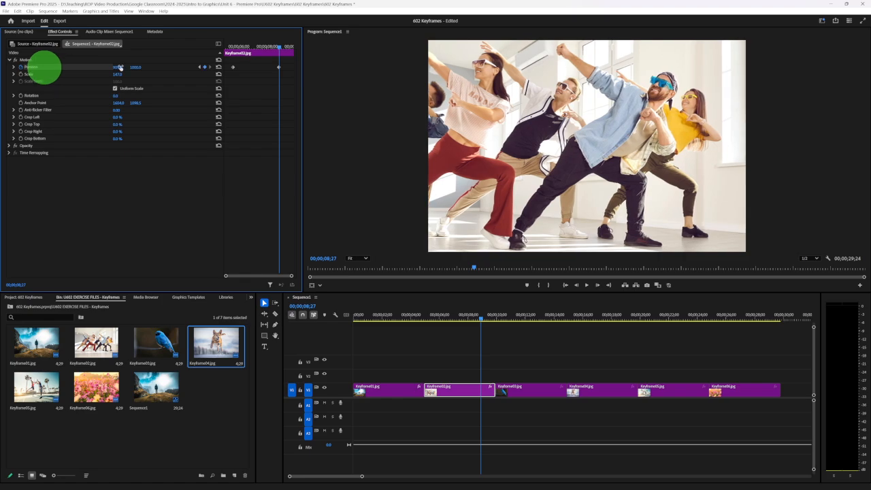
left_click(232, 47)
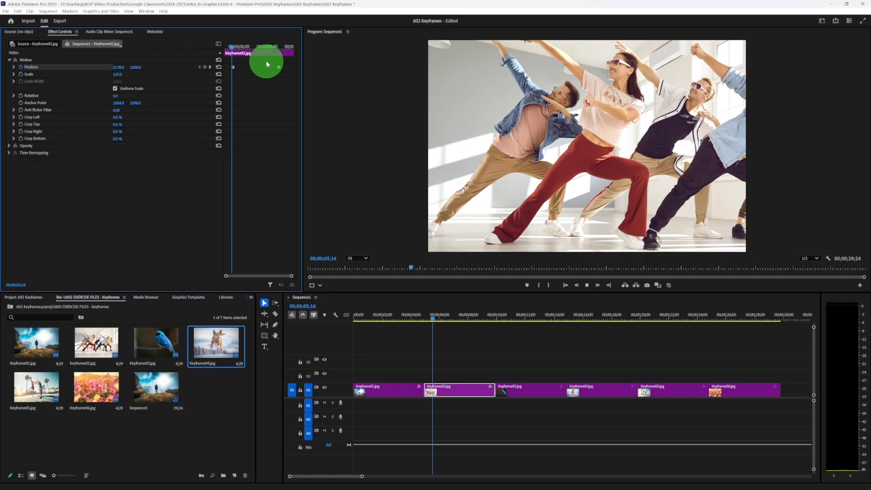
key("space")
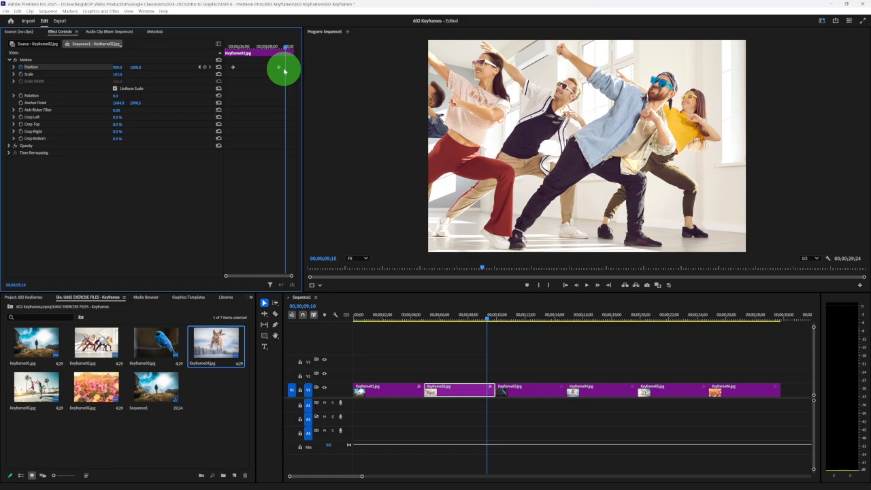
Move the two Position keyframes of Keyframe02.jpg to the clip's start and end, and play the slower pan
left_click_drag(271, 45, 273, 87)
key("shift+Right")
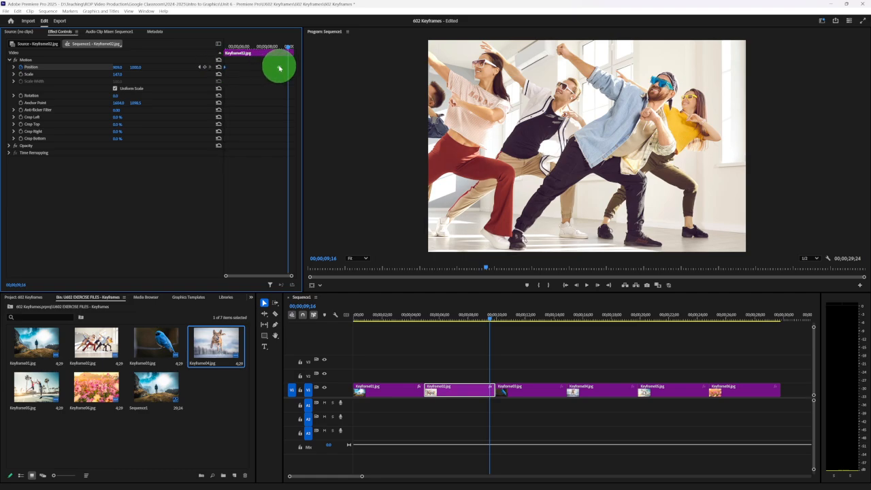
left_click_drag(285, 69, 294, 67)
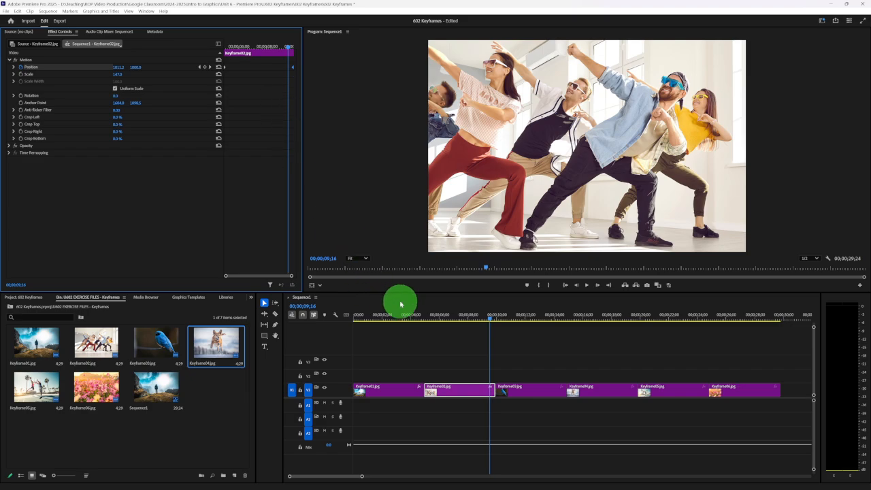
left_click(423, 311)
key("space")
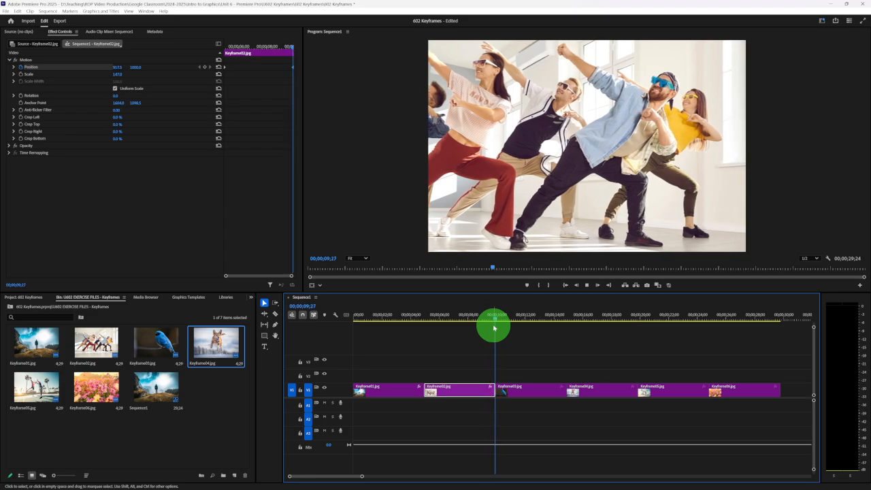
key("space")
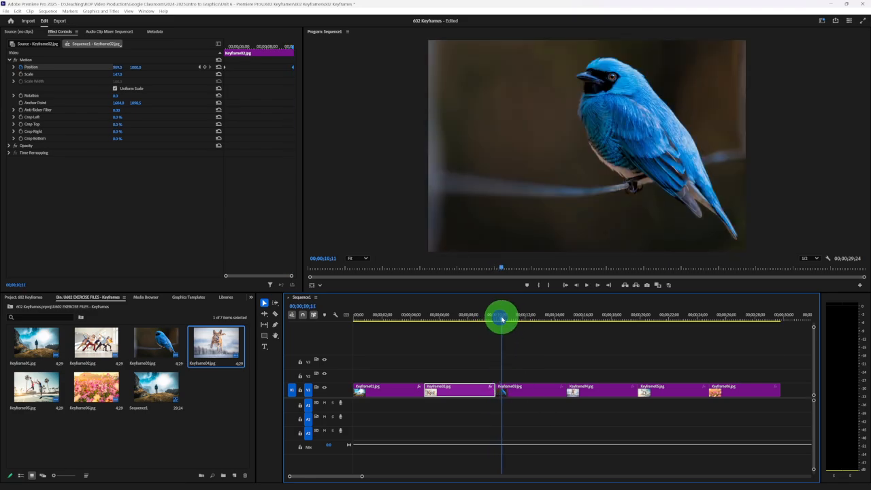
Enlarge Keyframe03.jpg to a Scale of 315 and set its Position to about 942, 2029 so the bird's head fills the frame
left_click(515, 391)
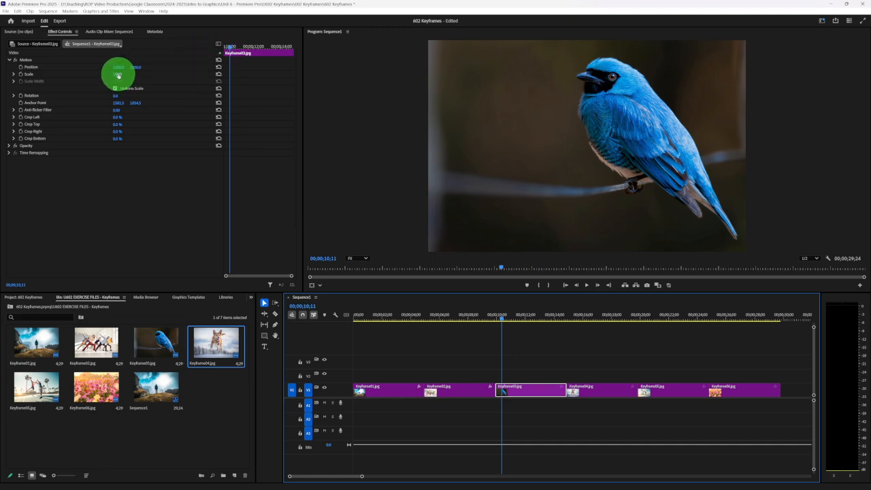
left_click_drag(118, 73, 48, 64)
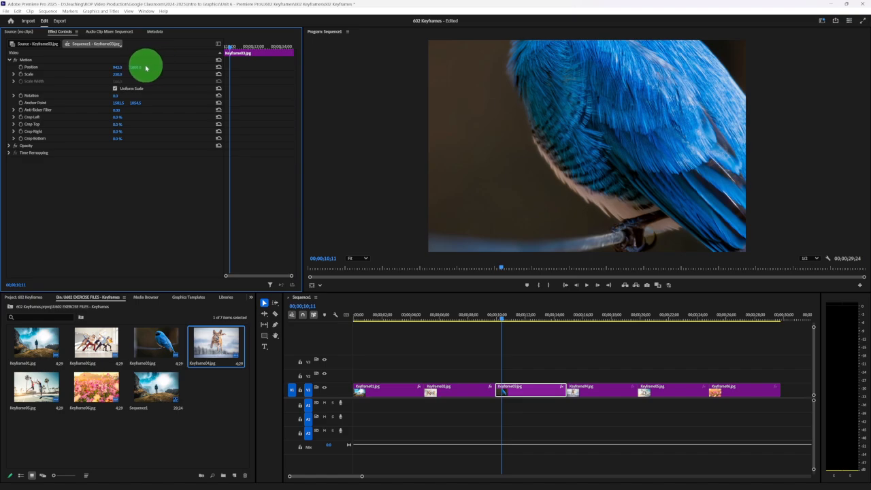
left_click_drag(135, 67, 336, 87)
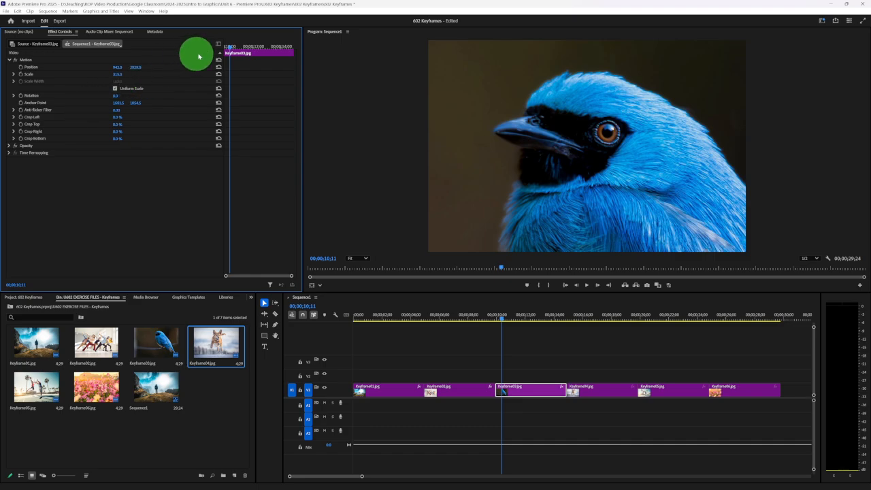
Enable Position and Scale animation on Keyframe03.jpg at 00;00;10;17 to set the starting keyframes
left_click_drag(230, 49, 231, 49)
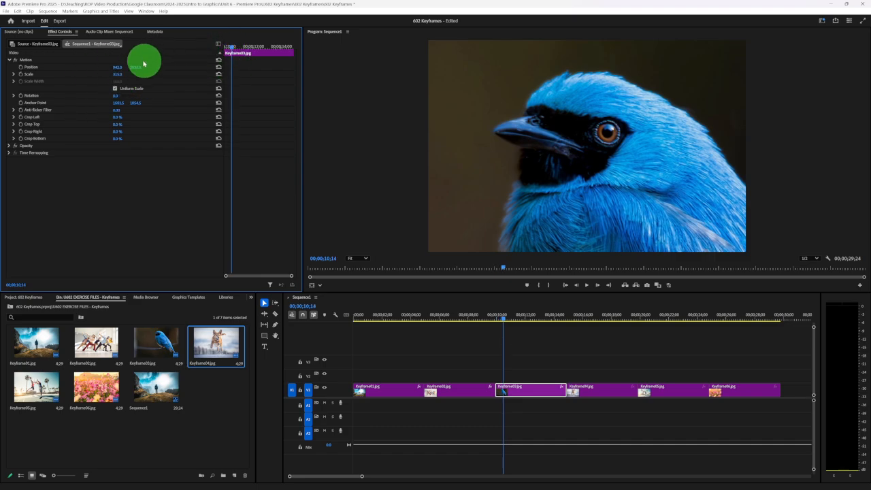
left_click_drag(233, 48, 234, 47)
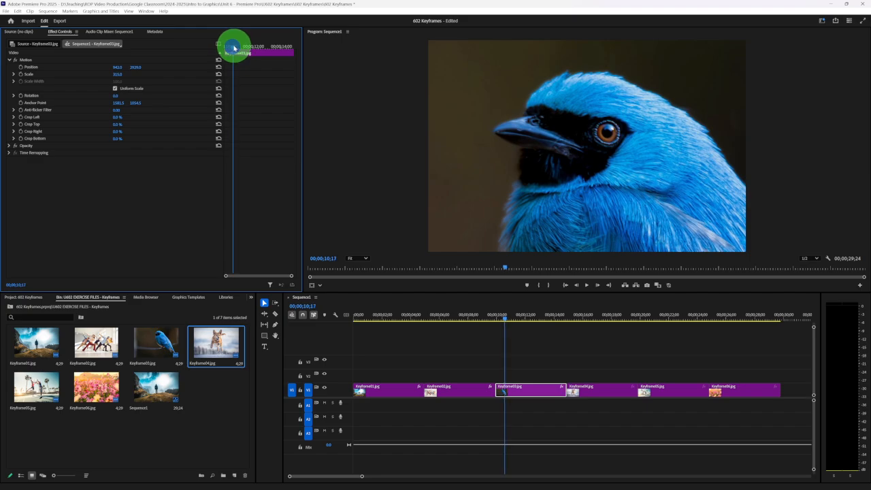
left_click(21, 75)
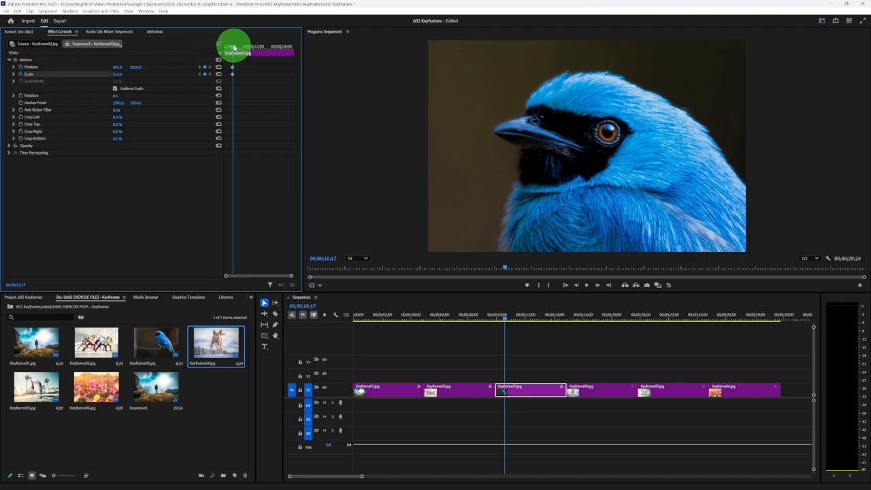
At 00;00;14;10, set Keyframe03.jpg's Scale to 100 and Position to 1523, 987 for the ending keyframes
left_click_drag(233, 48, 286, 46)
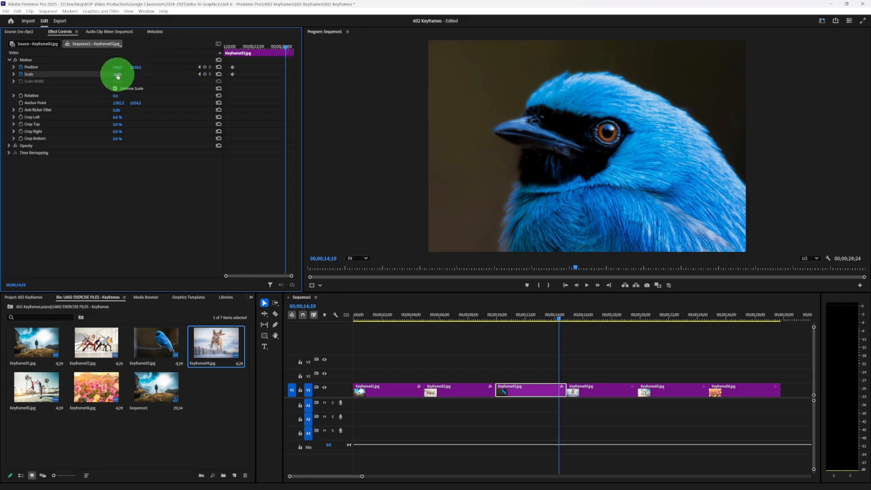
mouse_move(117, 73)
left_mouse_down()
mouse_move(59, 70)
mouse_move(153, 71)
mouse_move(97, 64)
mouse_move(301, 43)
mouse_move(476, 71)
mouse_move(58, 75)
mouse_move(82, 60)
mouse_move(141, 72)
mouse_move(19, 68)
mouse_move(104, 64)
mouse_move(16, 58)
mouse_move(165, 72)
mouse_move(77, 72)
mouse_move(129, 74)
left_mouse_up()
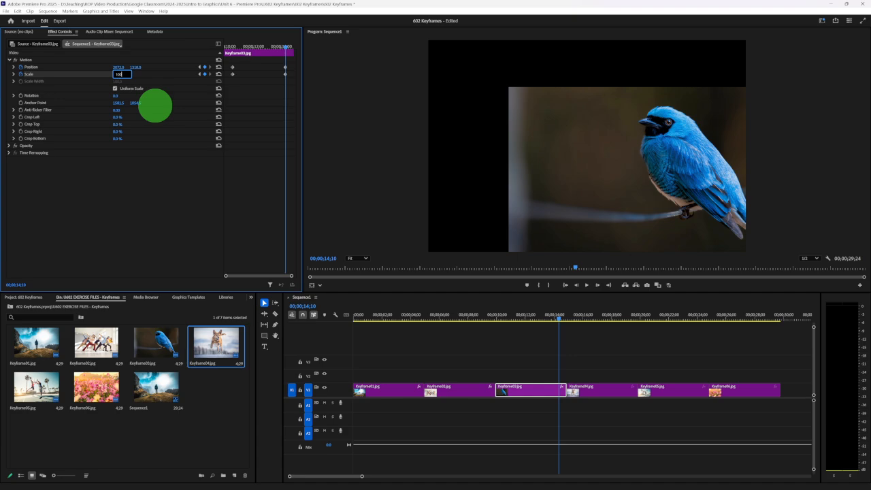
key("Return")
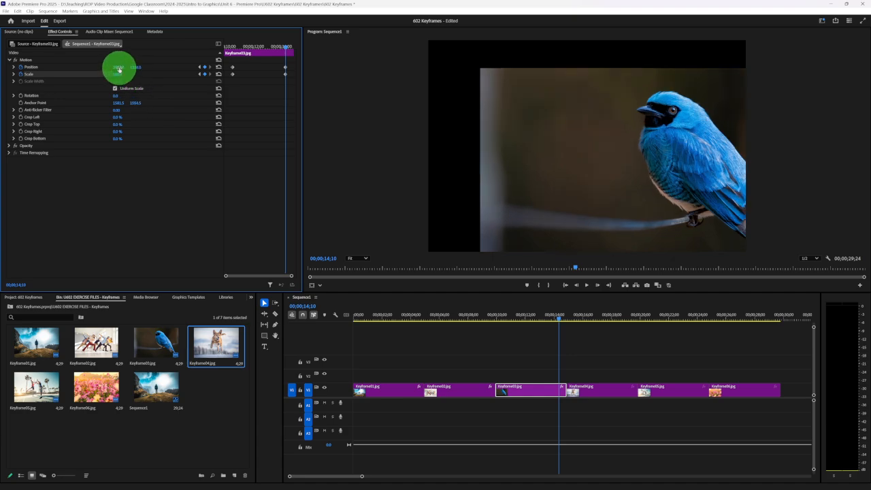
left_click_drag(119, 68, 20, 43)
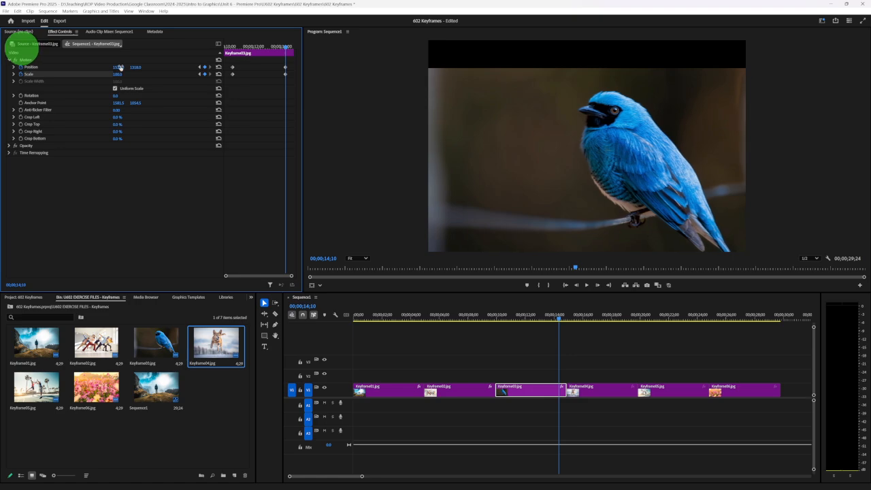
left_click_drag(138, 68, 21, 59)
left_click(155, 87)
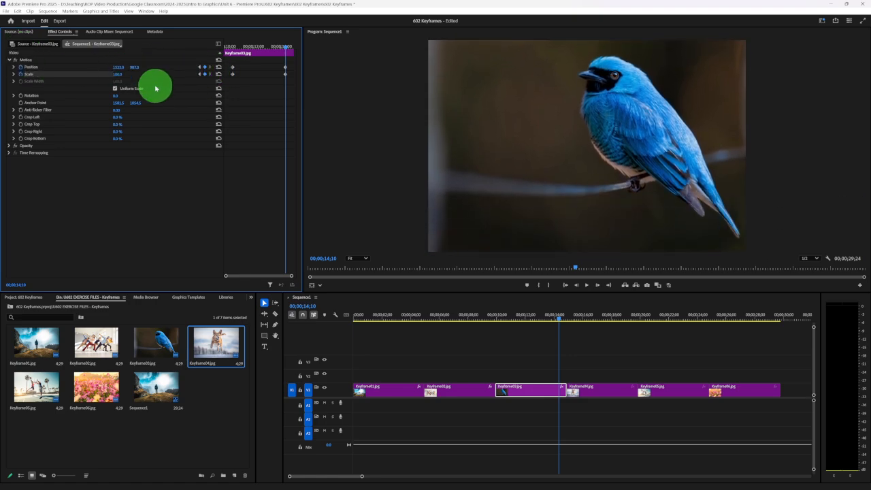
left_click(124, 71)
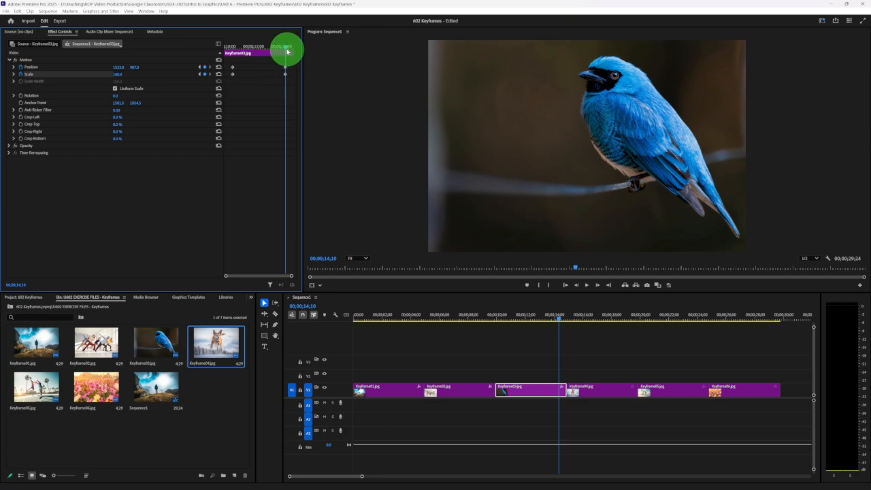
Play Keyframe03.jpg from its starting keyframes to preview the combined zoom-out and pan
left_click(233, 47)
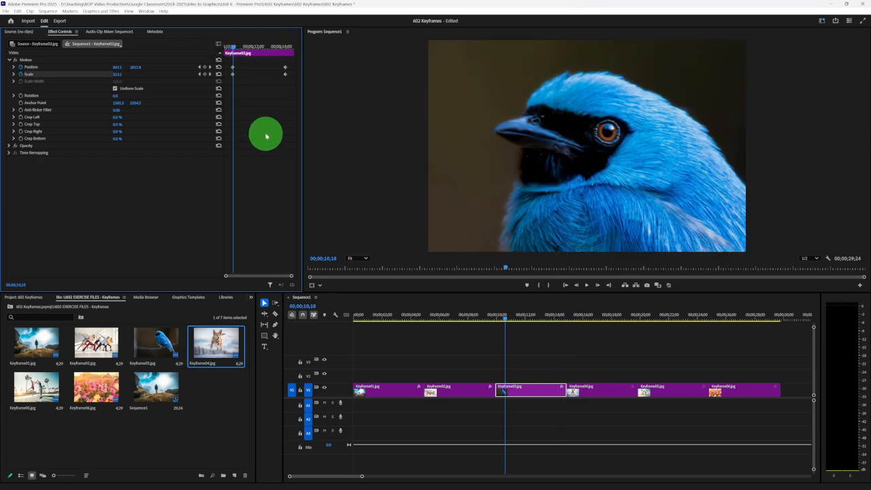
key("space")
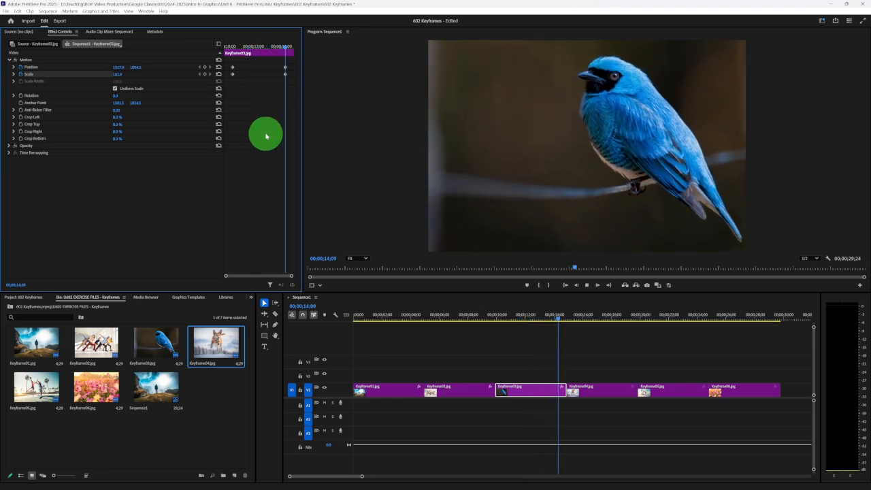
key("space")
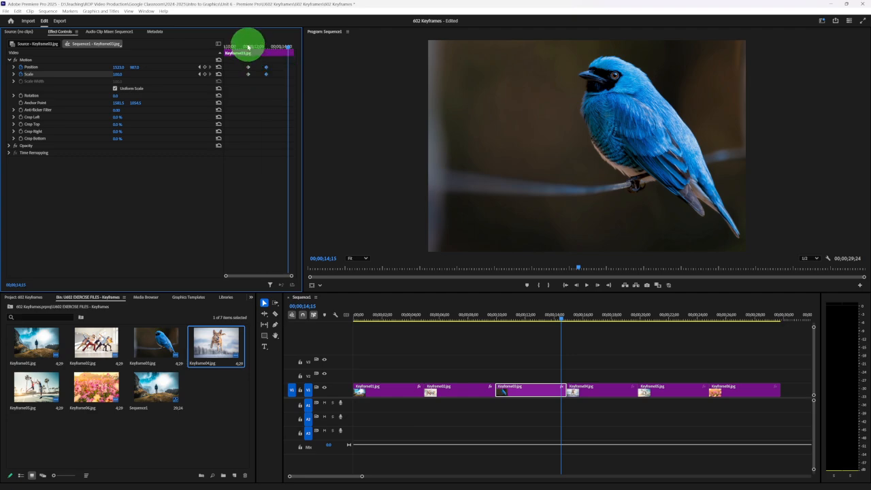
Preview Keyframe03.jpg with closely spaced keyframes, and spread its Position and Scale keyframes to the clip's start and end
left_click_drag(248, 47, 247, 47)
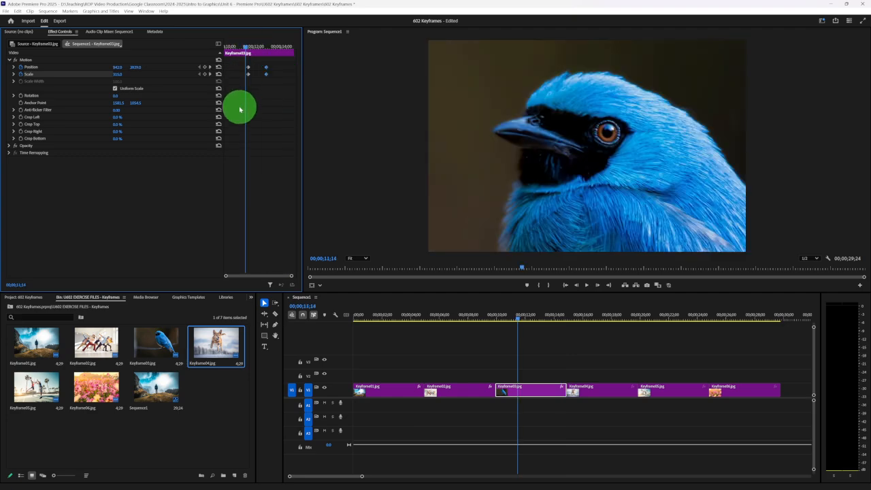
key("space")
key("space")
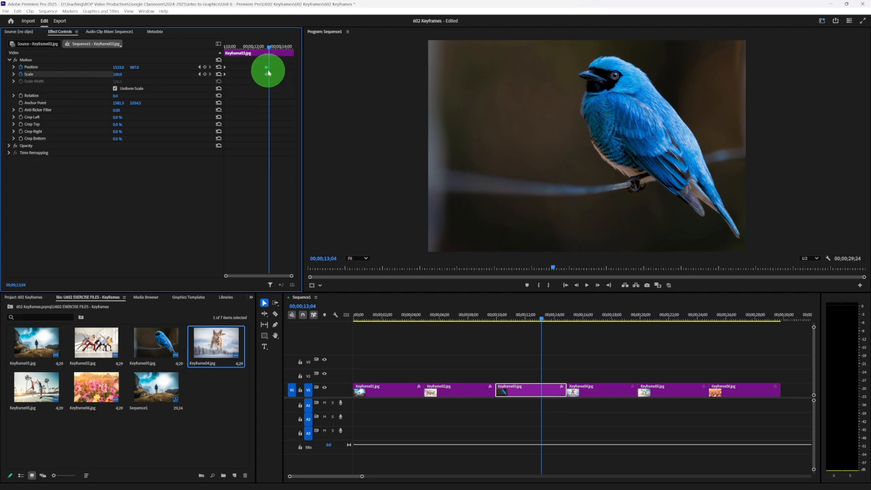
left_click_drag(266, 76, 295, 77)
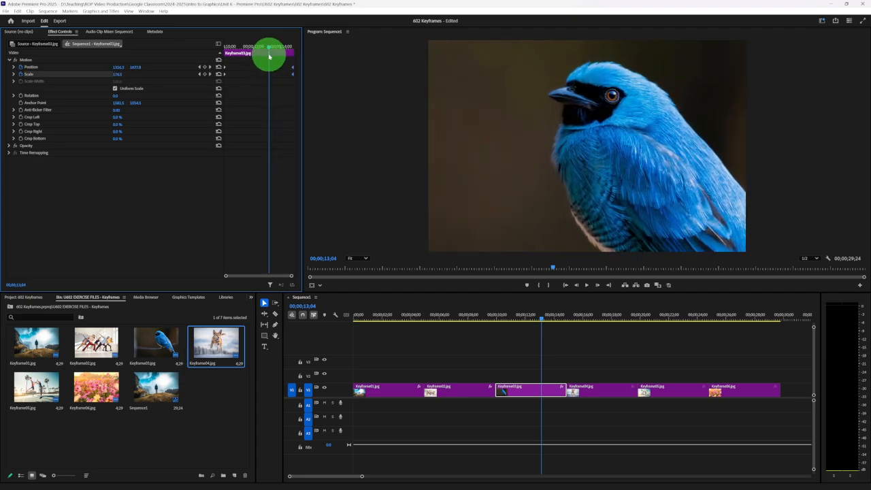
Add an intermediate Position keyframe to Keyframe03.jpg at 00;00;12;11 with a horizontal shift, and play the clip from its start
left_click_drag(268, 47, 259, 48)
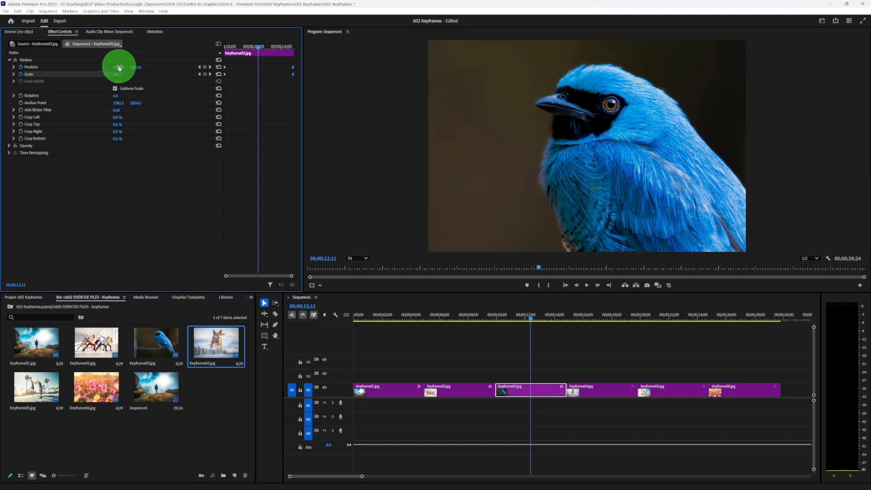
left_click_drag(119, 69, 97, 70)
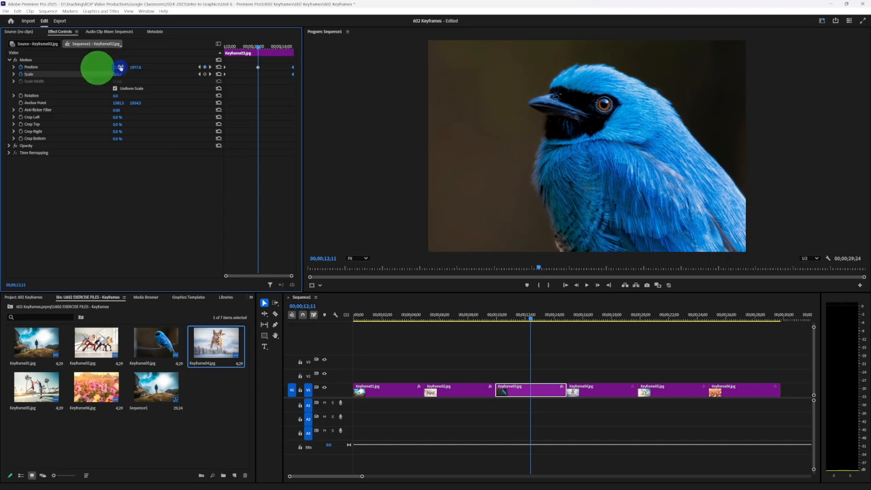
left_click(233, 49)
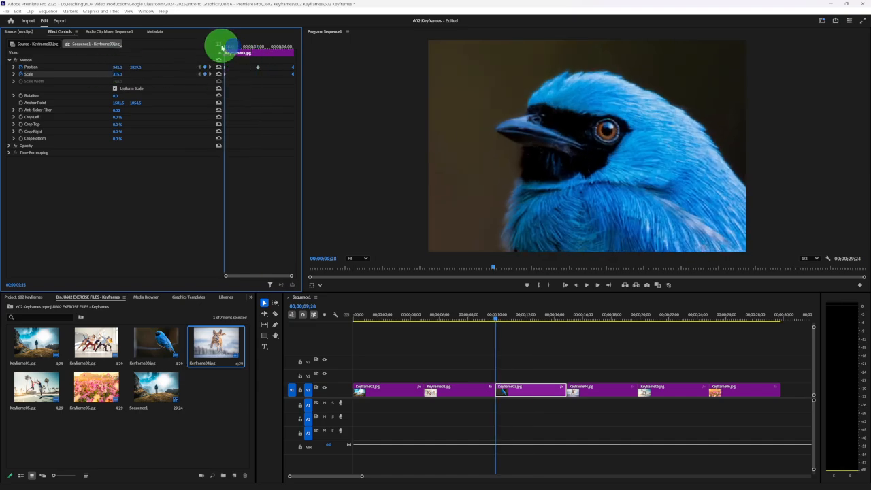
key("space")
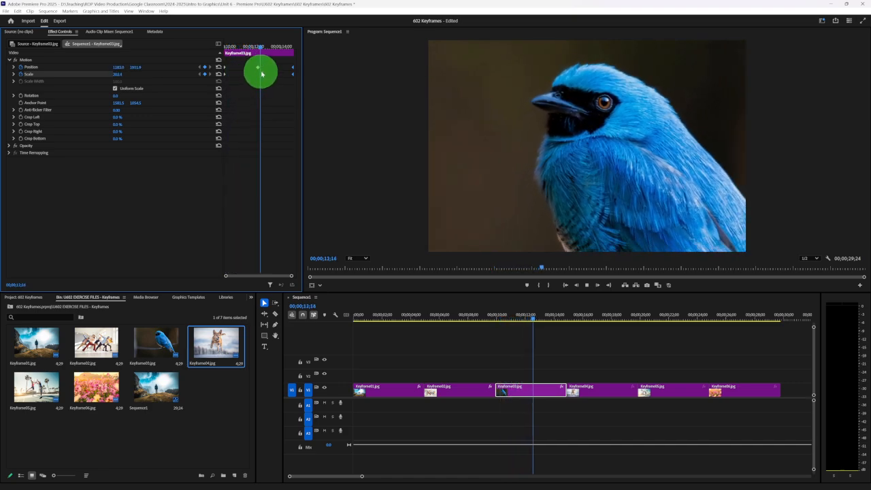
Add an intermediate Scale keyframe of about 392 to Keyframe03.jpg at 00;00;13;21 and play the clip from its start
left_click(275, 49)
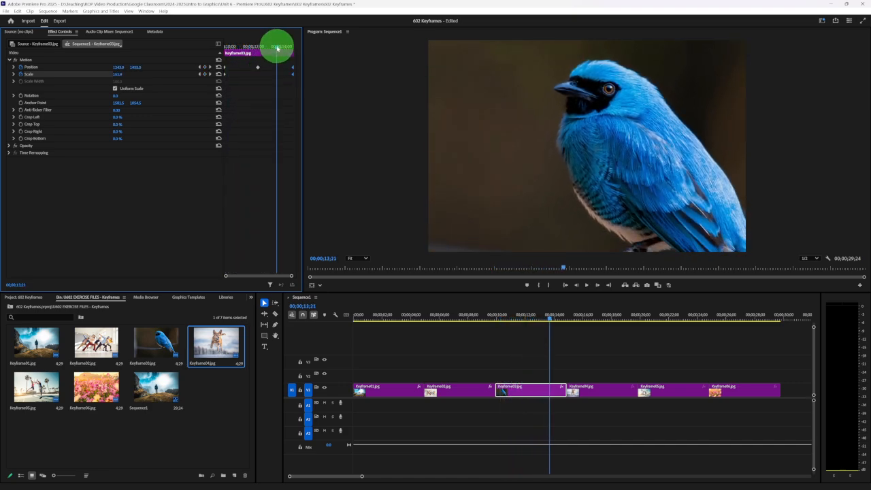
left_click_drag(116, 73, 201, 73)
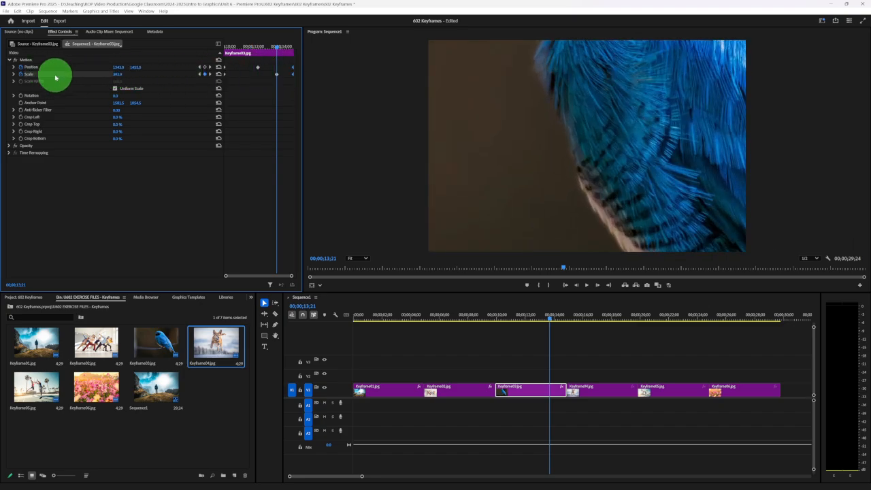
left_click_drag(231, 48, 214, 43)
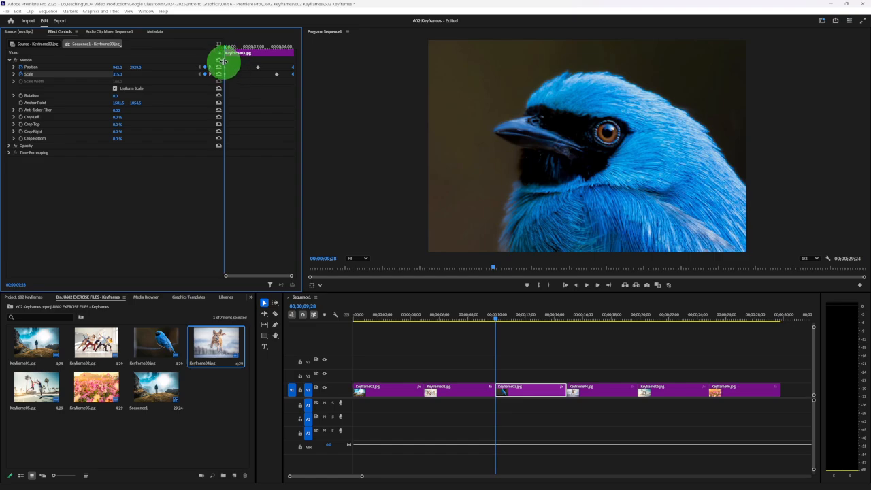
key("space")
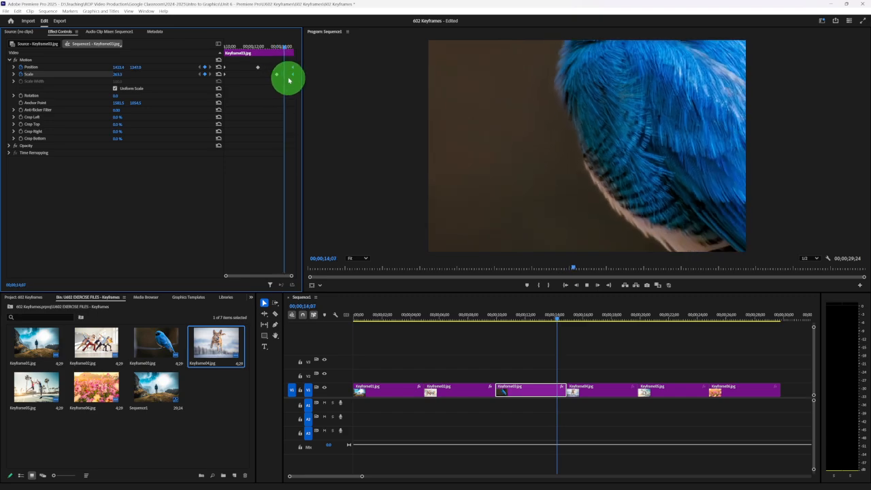
Delete the intermediate Position and Scale keyframes from Keyframe03.jpg
left_click(267, 42)
left_click_drag(247, 58, 277, 78)
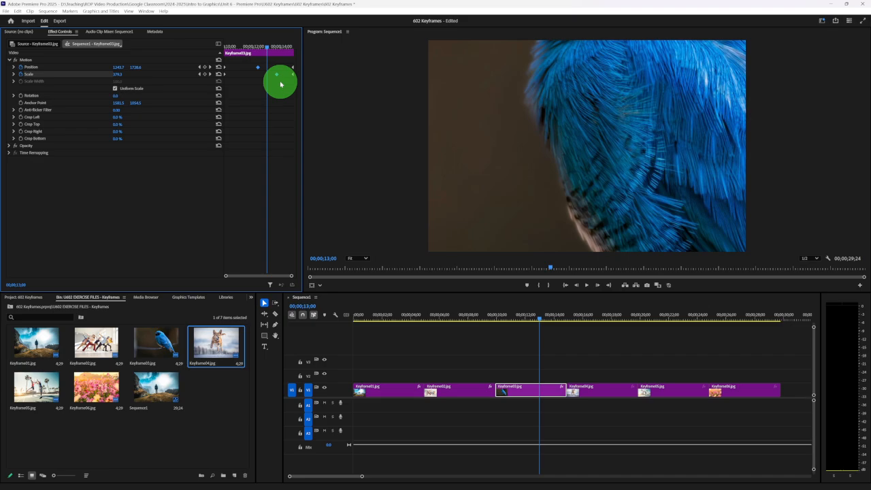
key("Delete")
Play Keyframe03.jpg from near its start to check the animation with only its start and end keyframes
left_click_drag(281, 85, 237, 52)
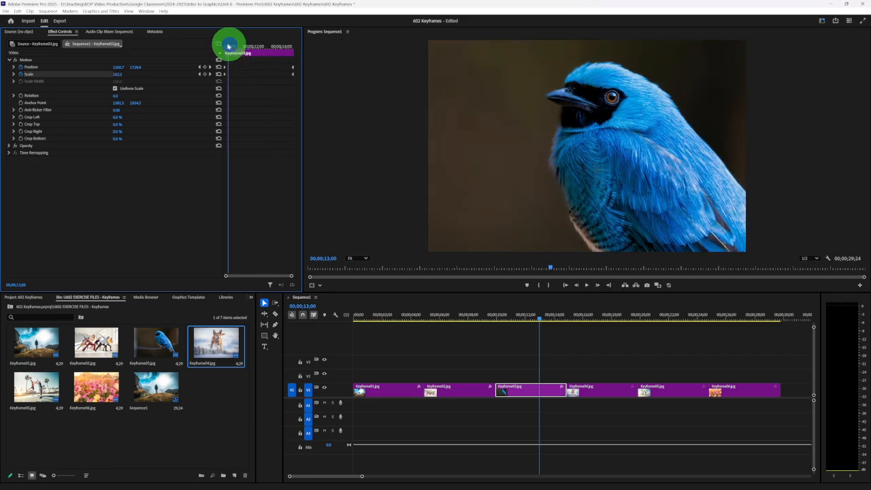
key("space")
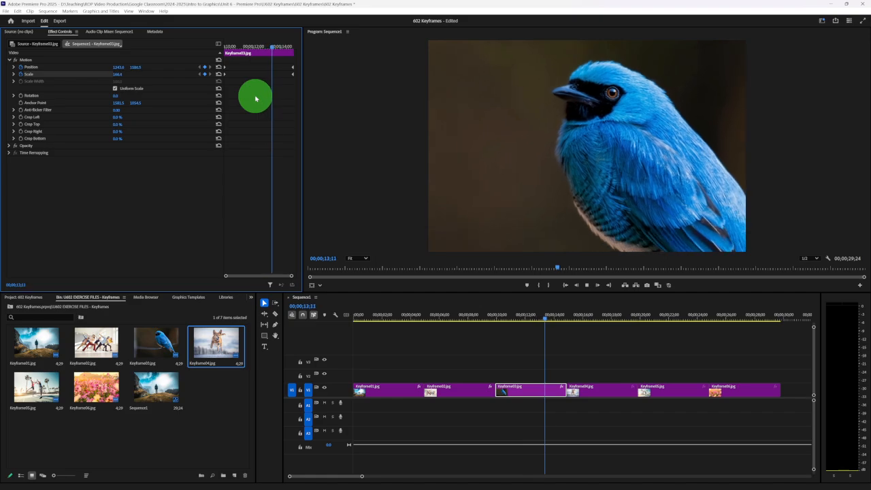
key("space")
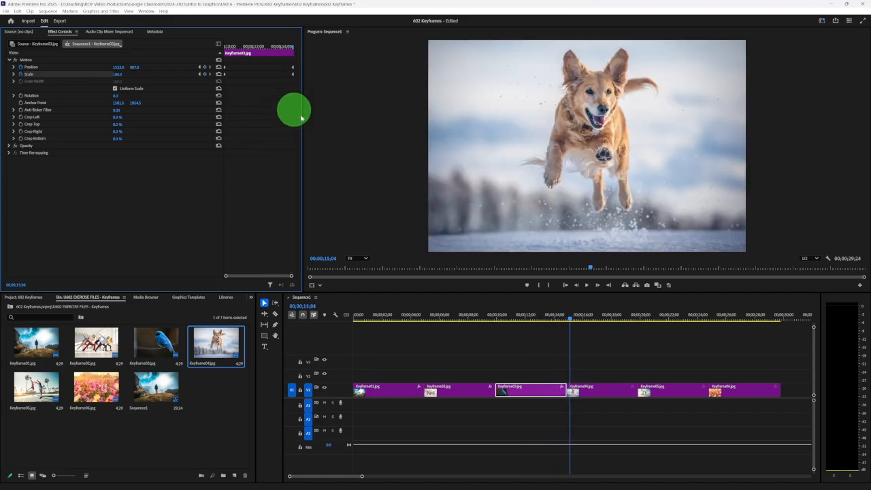
Select Keyframe04.jpg, Keyframe05.jpg and Keyframe06.jpg one after another, previewing the last two images and viewing each clip's Motion settings
left_click(592, 386)
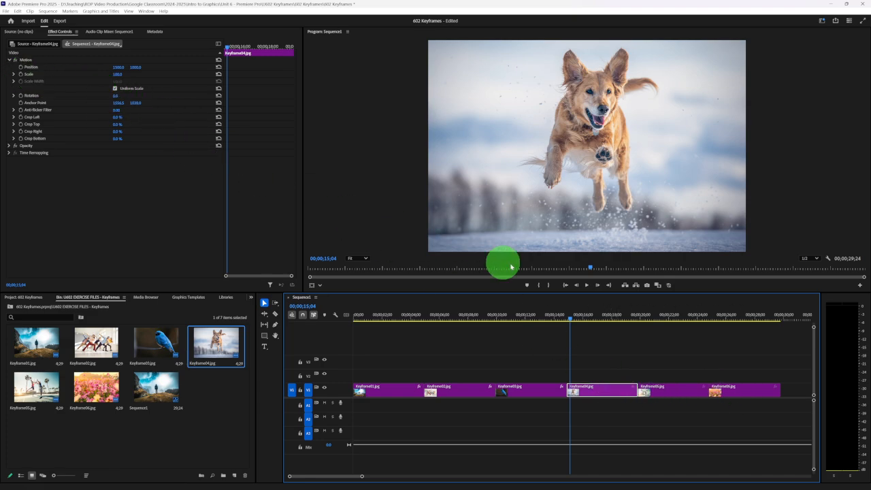
left_click(661, 316)
left_click(672, 389)
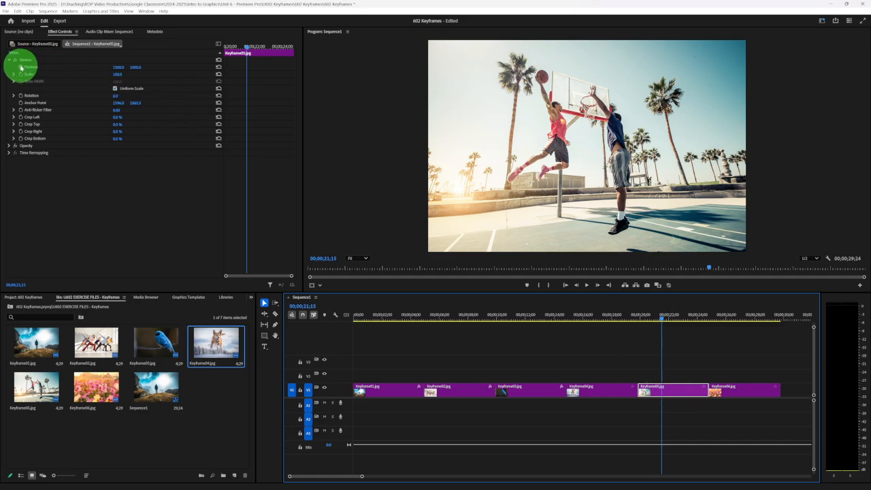
left_click(741, 315)
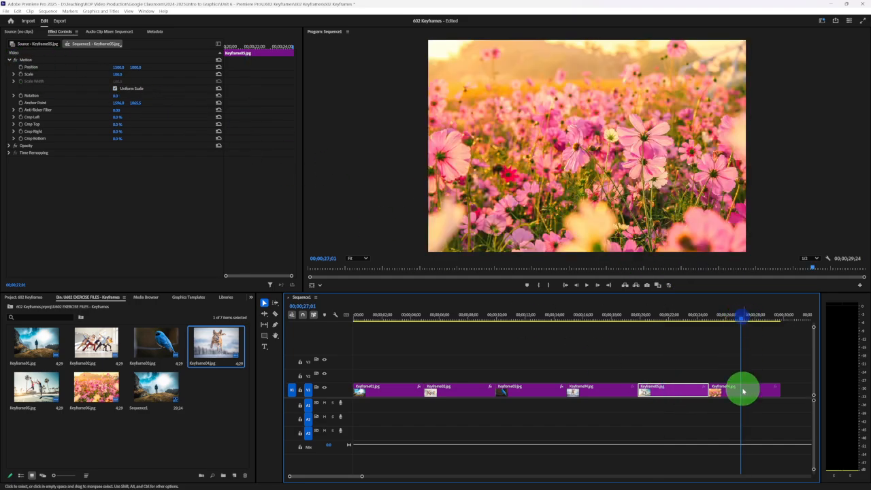
left_click(743, 390)
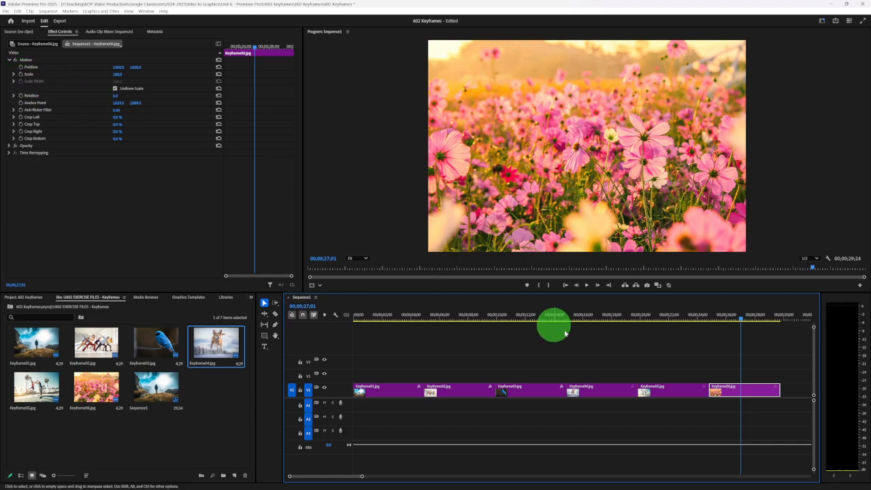
Play Sequence1 from near its start into Keyframe03.jpg to review the finished keyframe animations
left_click(383, 315)
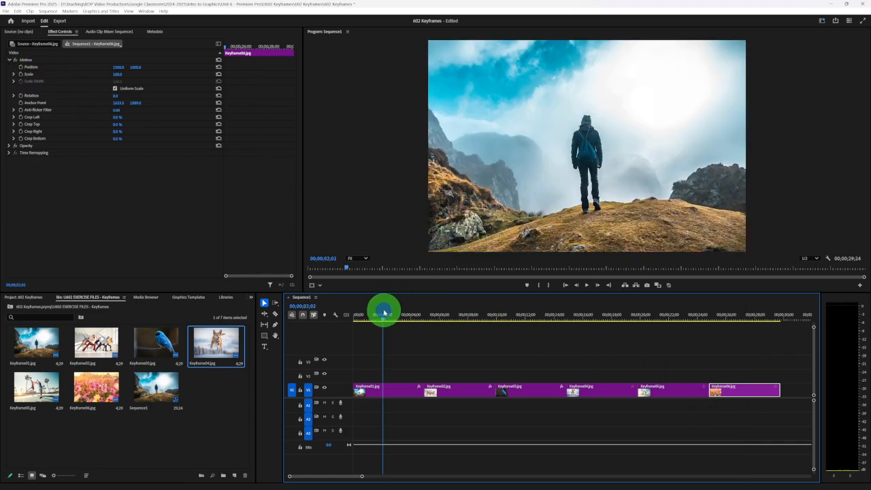
left_click(365, 314)
key("space")
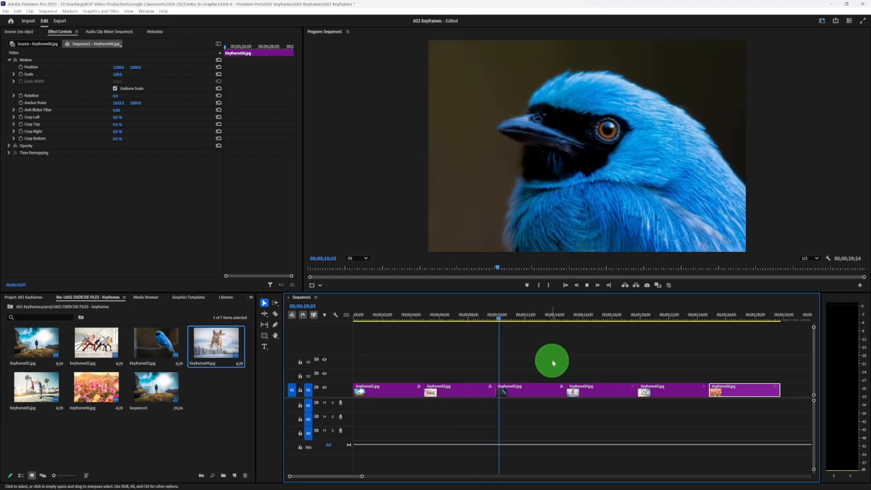
key("space")
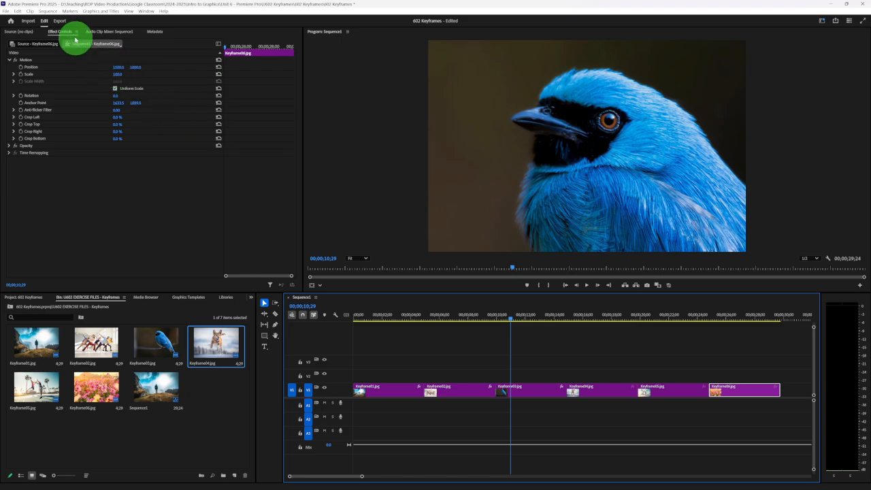
Export the sequence as Sequence1.mp4 in H.264 format to the 602 Keyframes folder inside U602 Keyframes
left_click(61, 21)
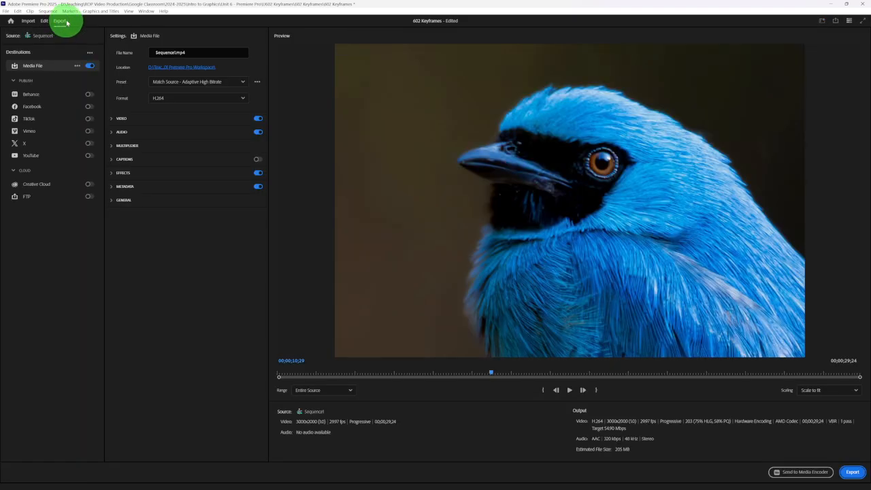
left_click(181, 68)
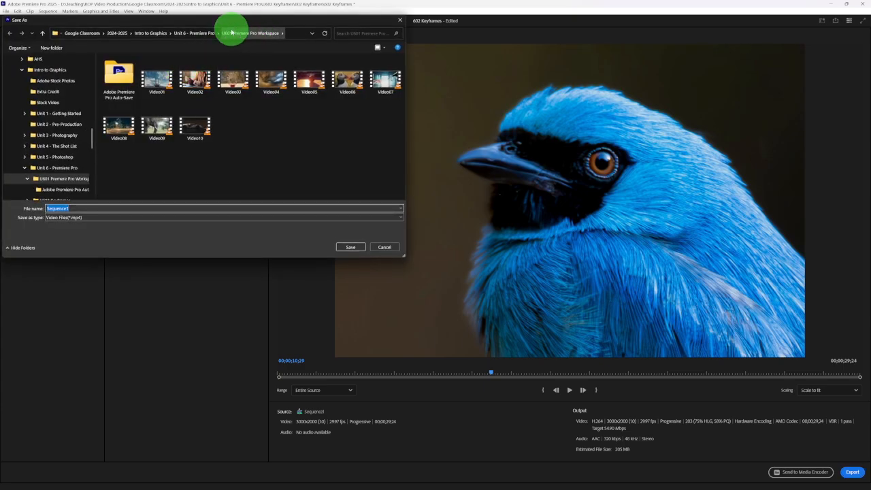
left_click(202, 33)
double_click(173, 77)
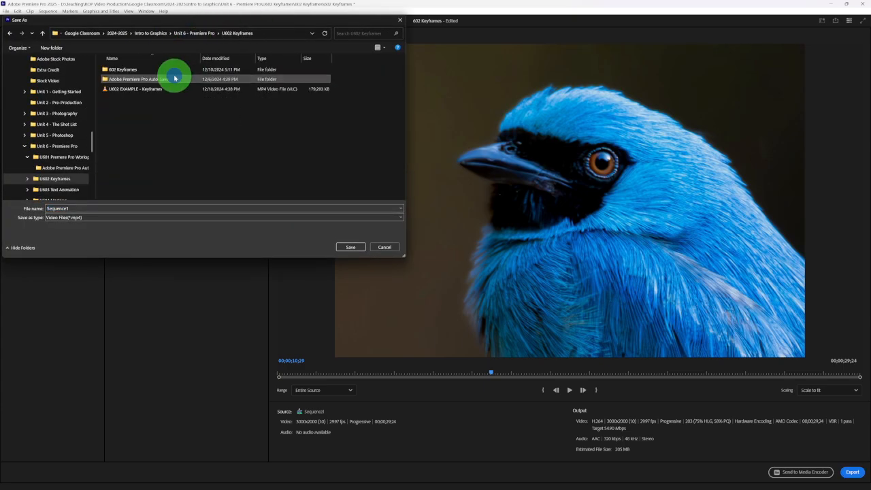
double_click(171, 70)
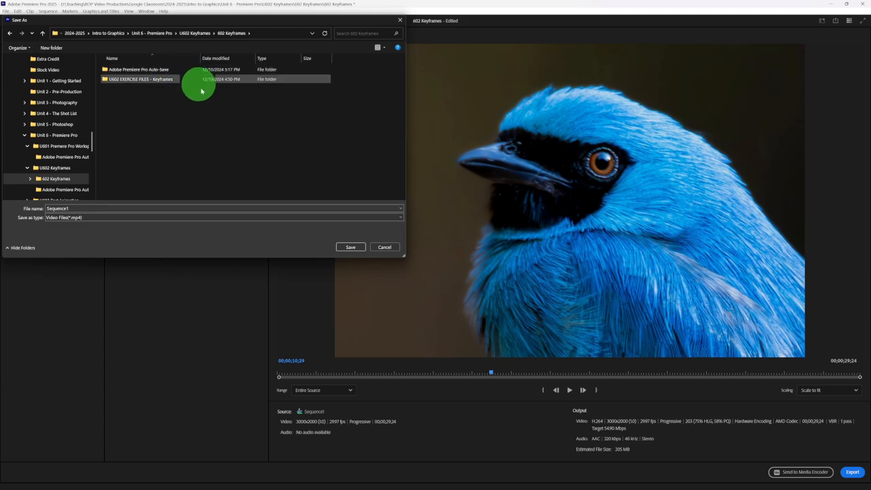
left_click(352, 247)
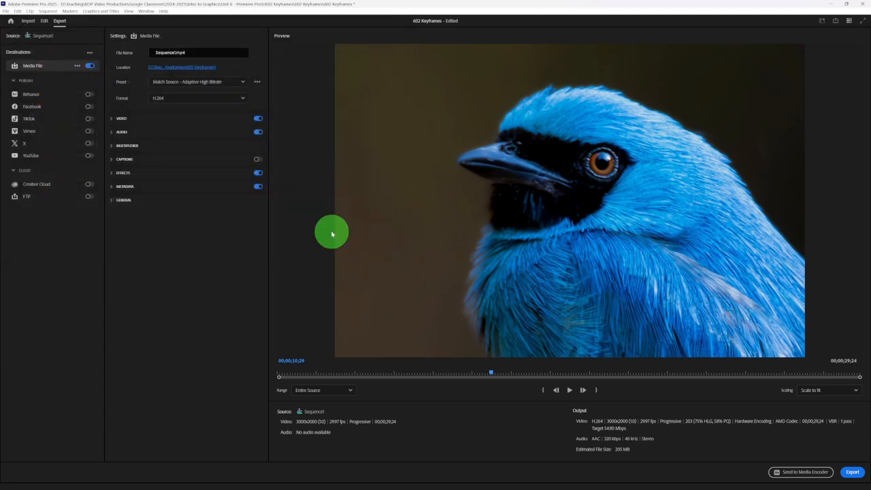
left_click(852, 472)
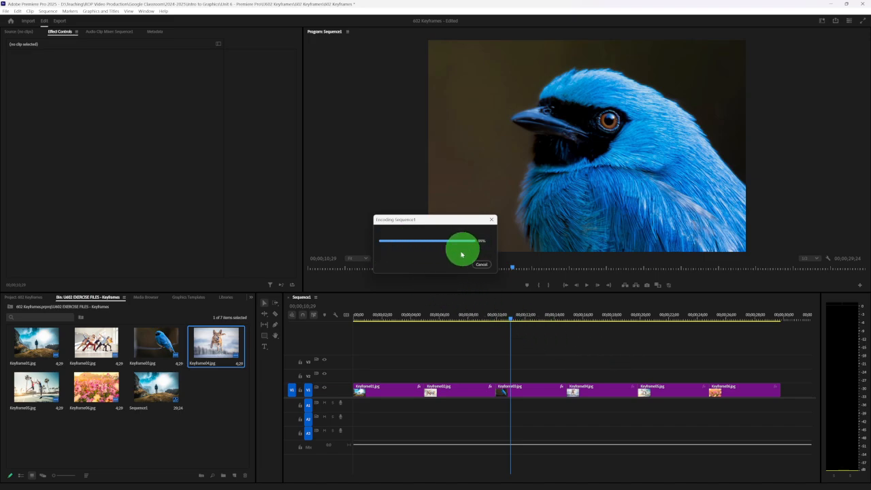
Switch to File Explorer to check the exported Sequence1 video and the project file in the 602 Keyframes folder, and return to Premiere Pro
mouse_move(418, 487)
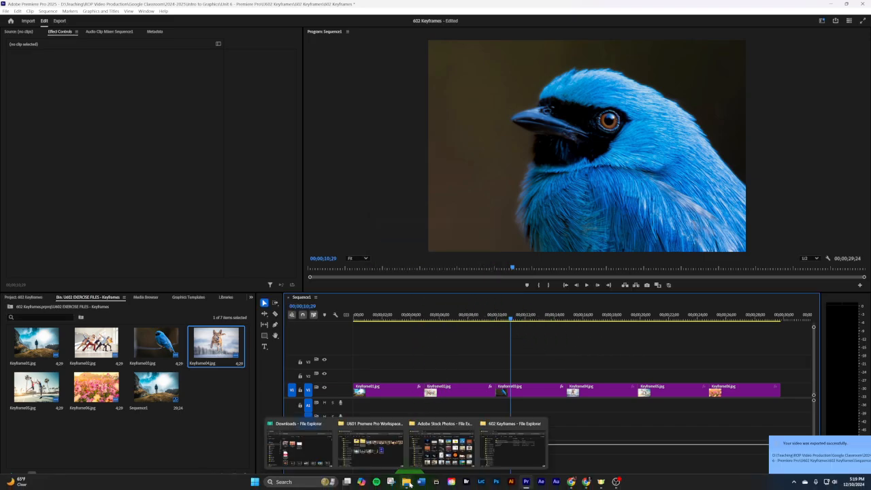
left_click(509, 451)
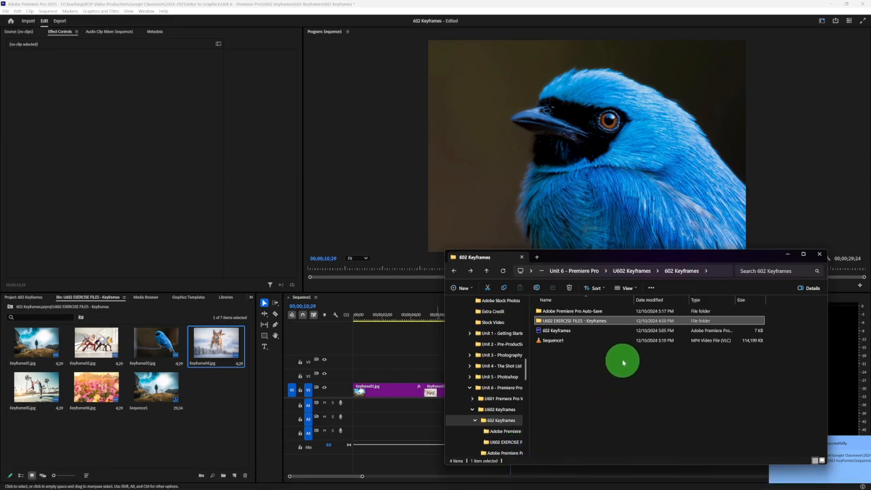
left_click(560, 341)
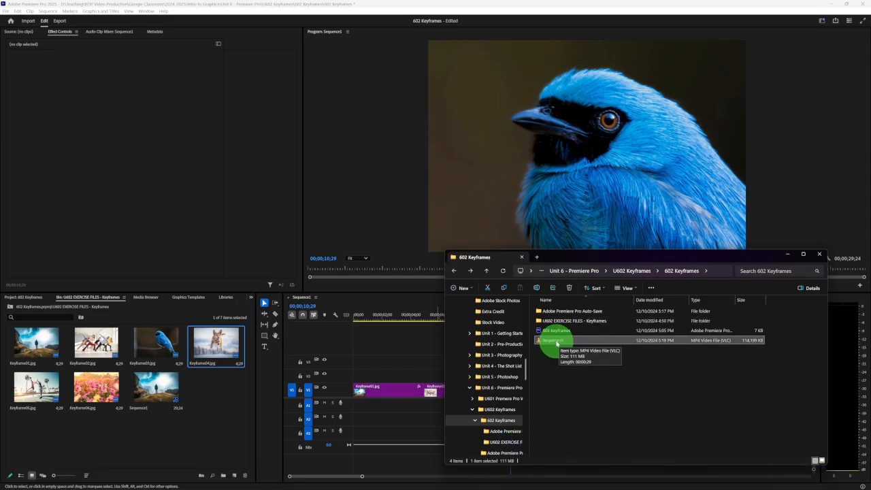
left_click(550, 331)
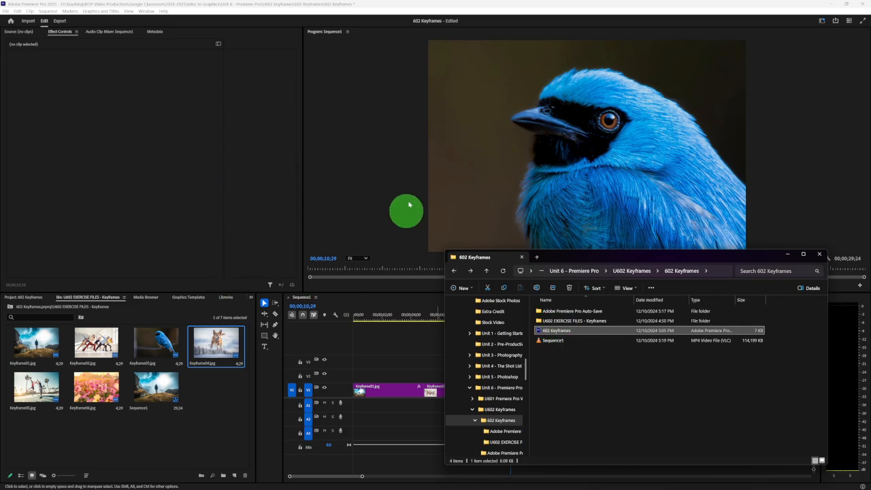
left_click(570, 393)
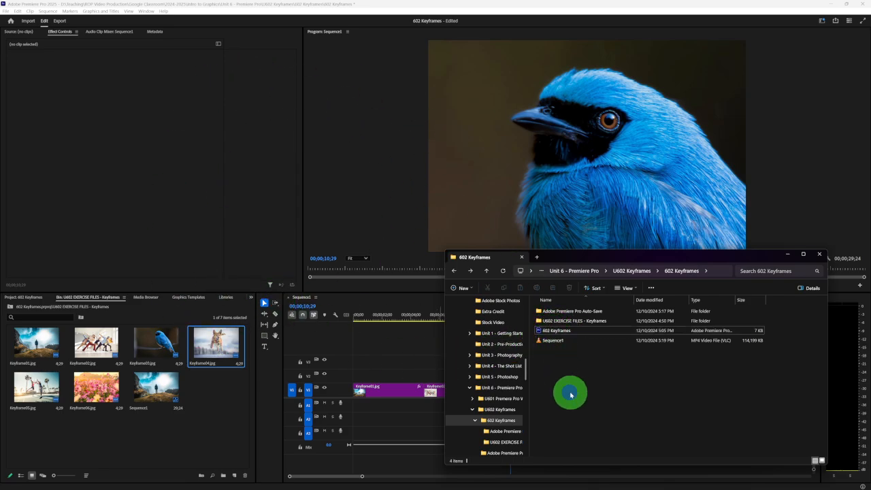
left_click(402, 185)
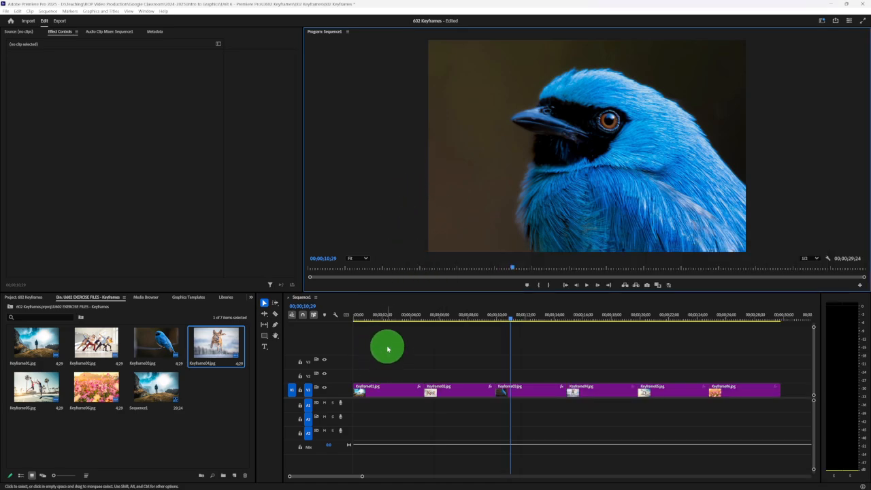
mouse_move(616, 482)
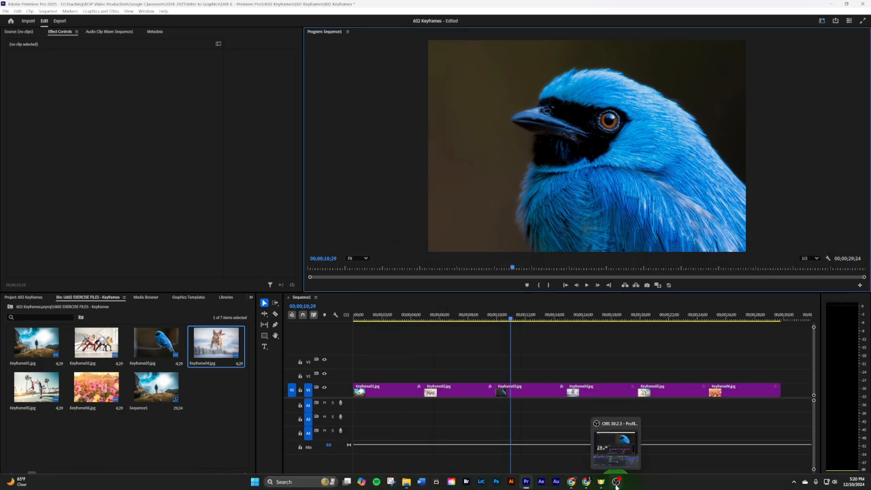